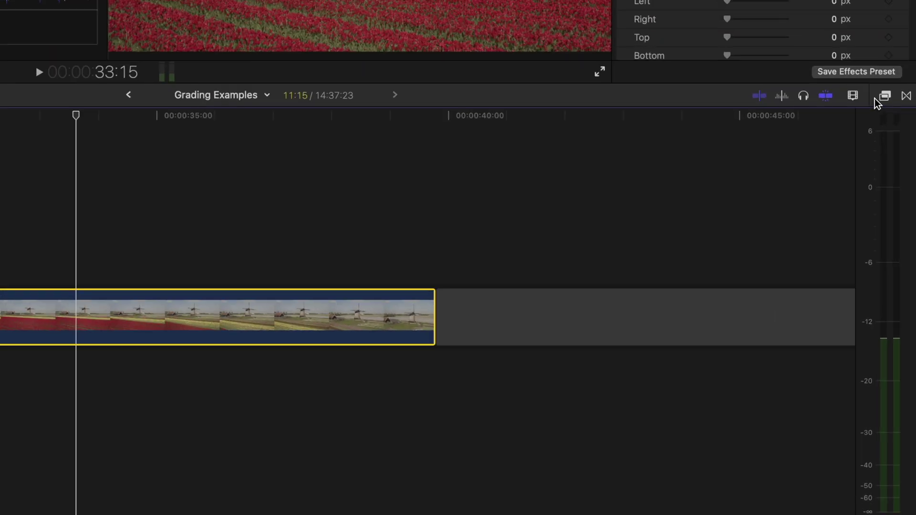
# Apply a Custom LUT to the windmill clip using the DJI Mavic 3 D-Log to Rec.709 V1 LUT
pyautogui.click(897, 274)
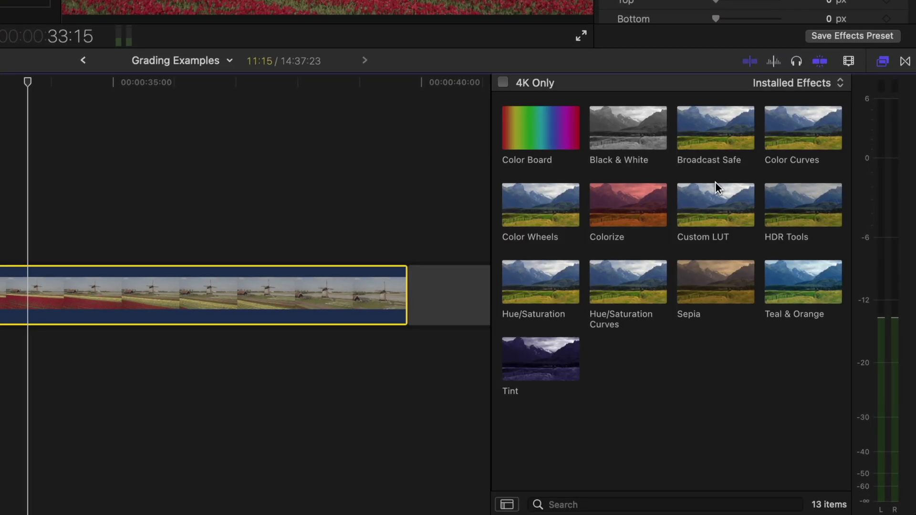
pyautogui.doubleClick(715, 196)
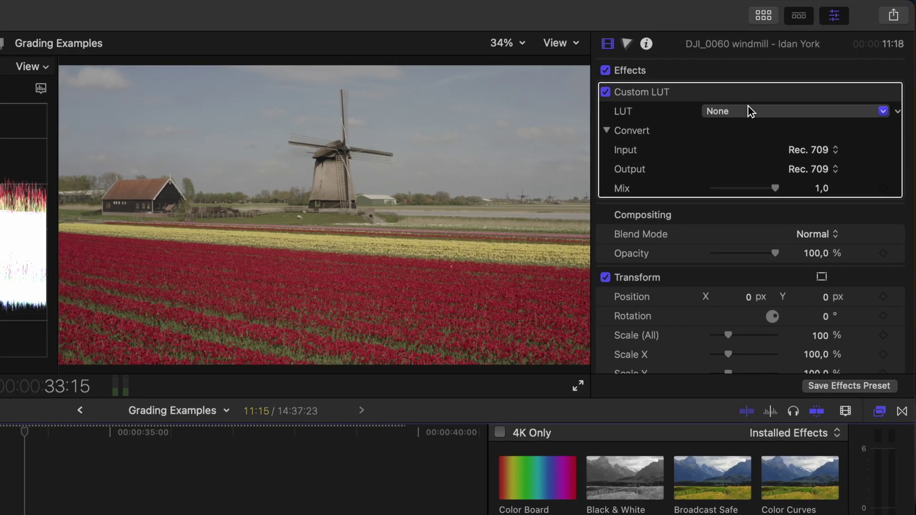
pyautogui.click(751, 0)
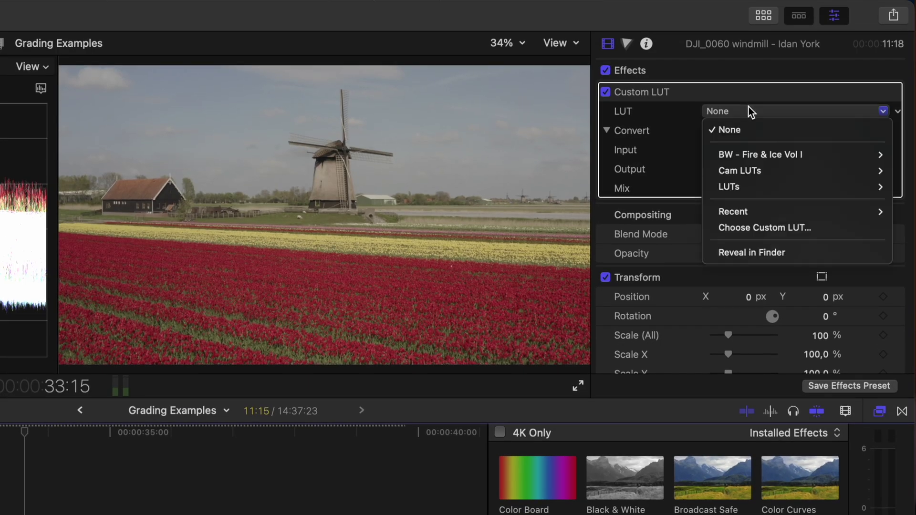
pyautogui.moveTo(726, 171)
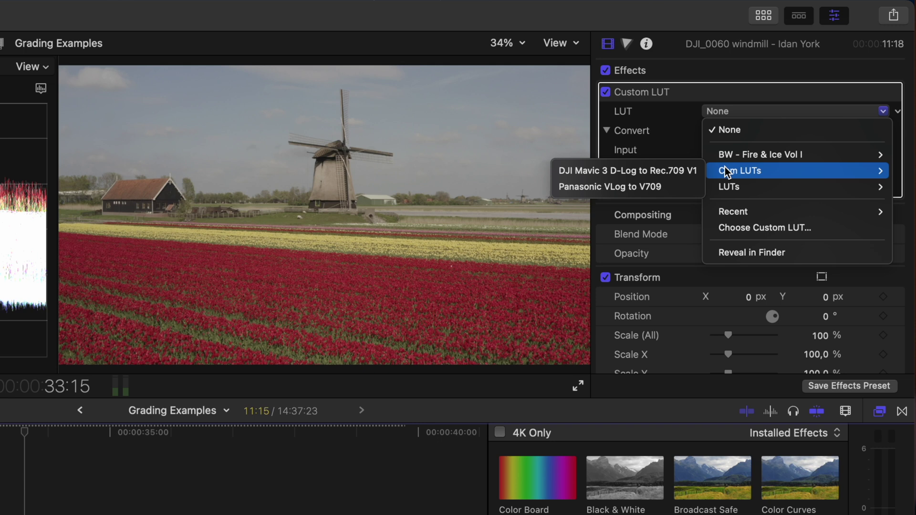
pyautogui.click(662, 171)
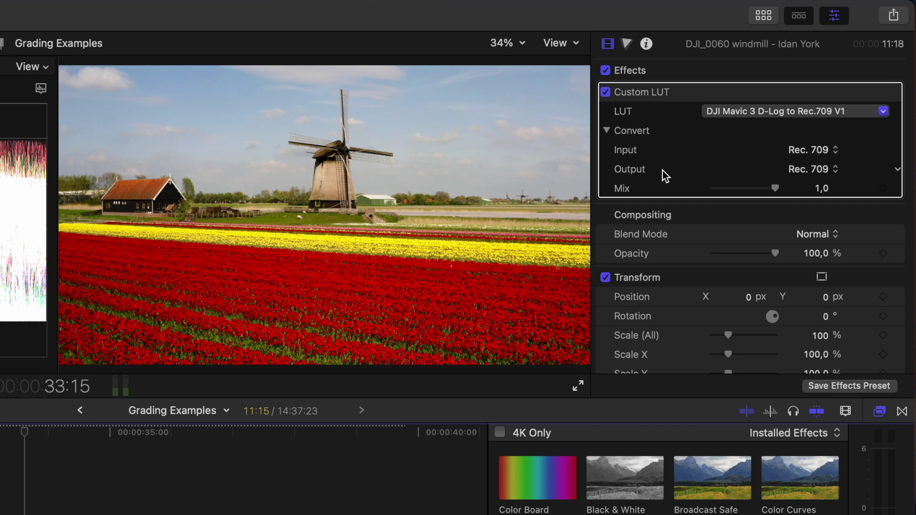
# Add Balance Color below the LUT in White Balance mode, sampling a white area in the viewer
pyautogui.press('super+alt+b')
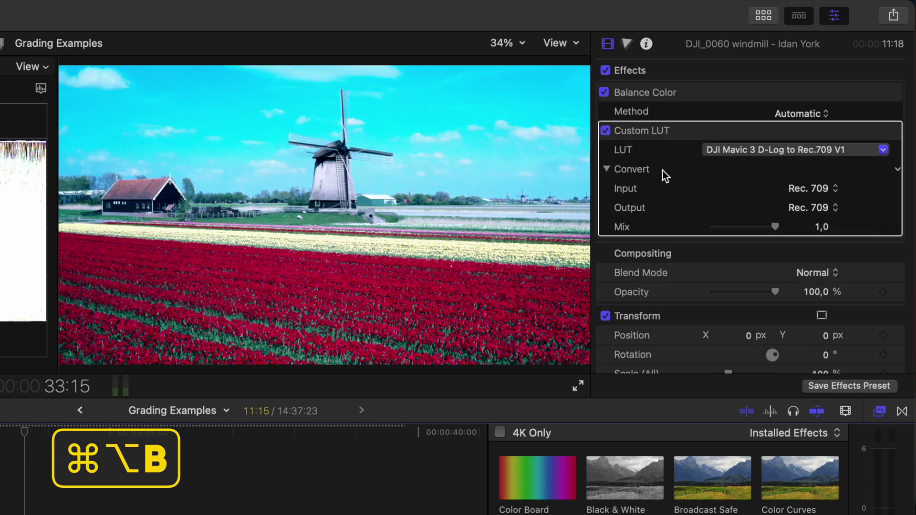
pyautogui.moveTo(654, 101); pyautogui.dragTo(653, 222)
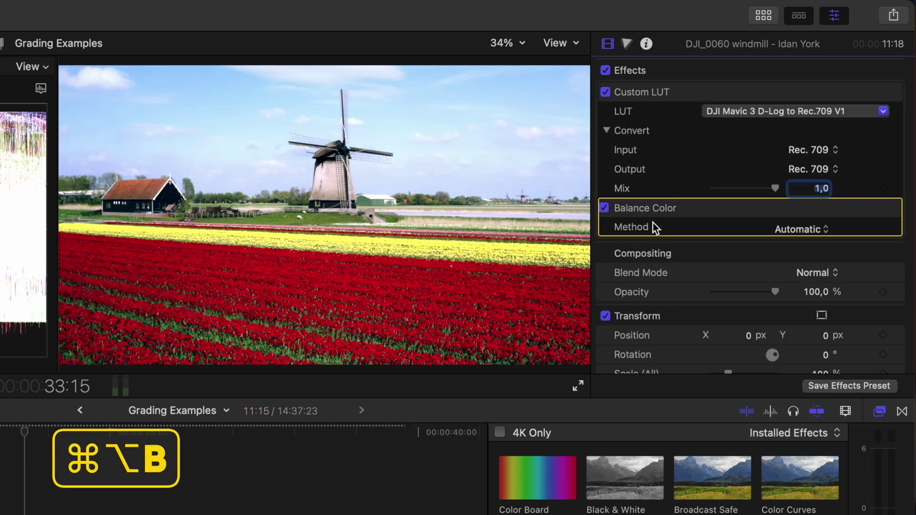
pyautogui.click(813, 230)
pyautogui.click(834, 249)
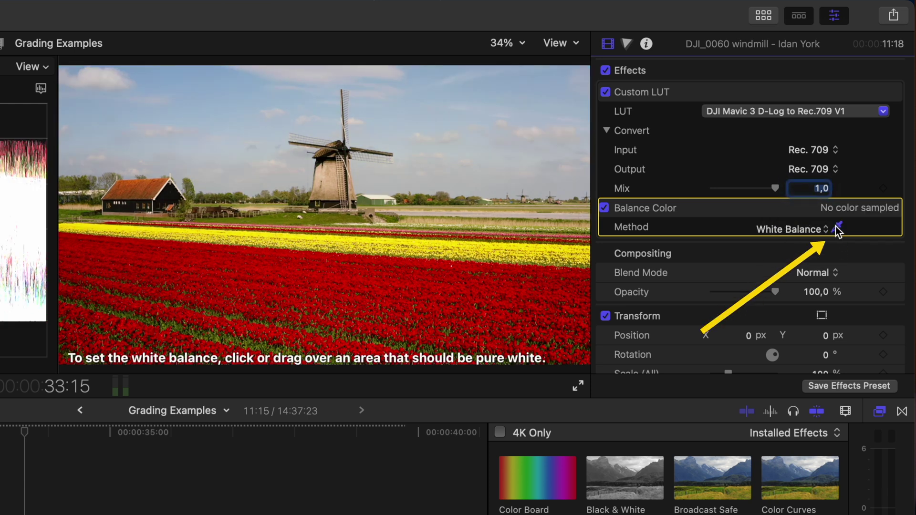
pyautogui.click(376, 196)
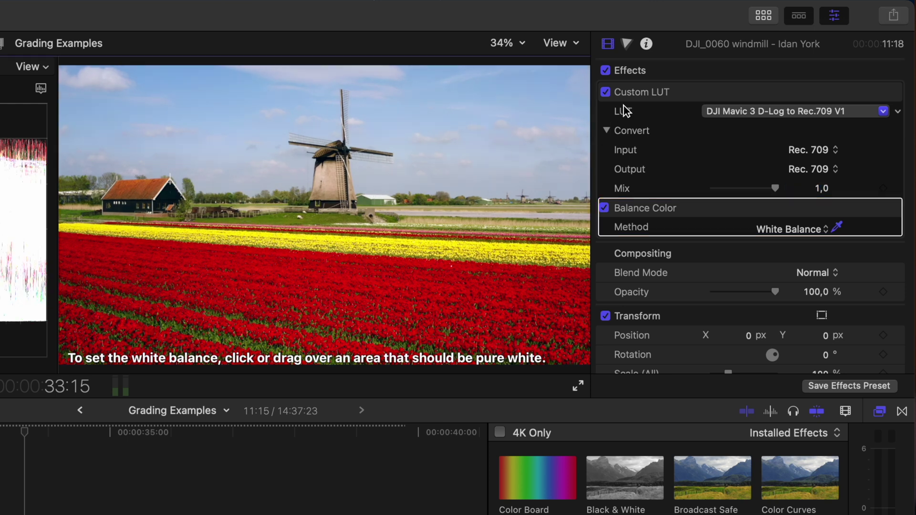
# Add Color Curves and bend the luma curve into an S with shadow, highlight and raised midtone points
pyautogui.click(627, 44)
pyautogui.click(646, 71)
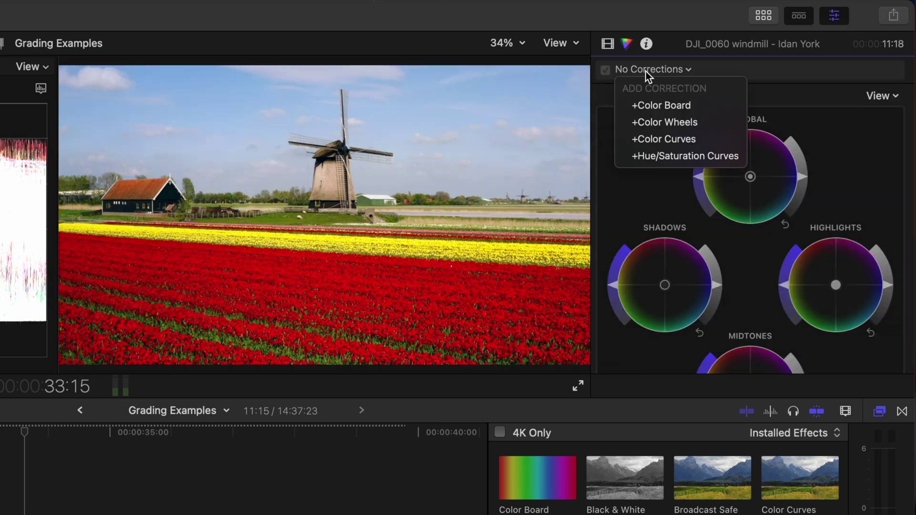
pyautogui.click(655, 137)
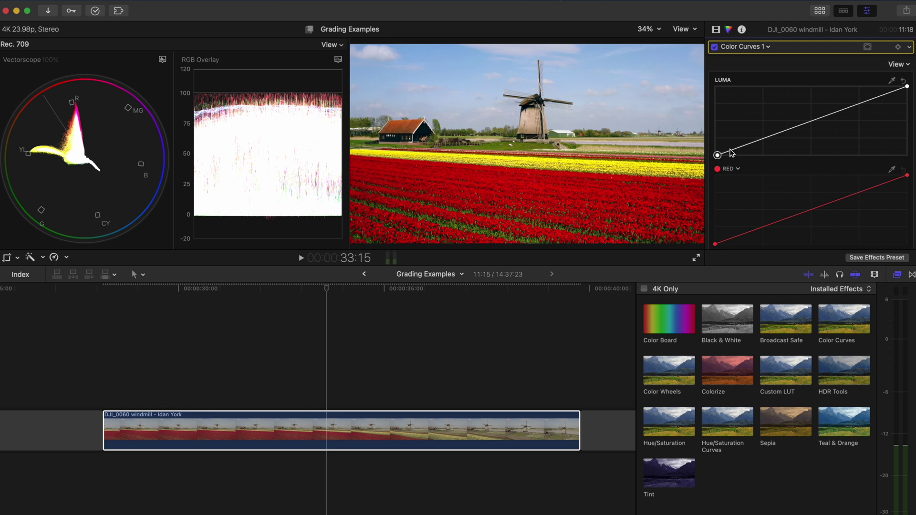
pyautogui.moveTo(731, 153); pyautogui.dragTo(752, 146)
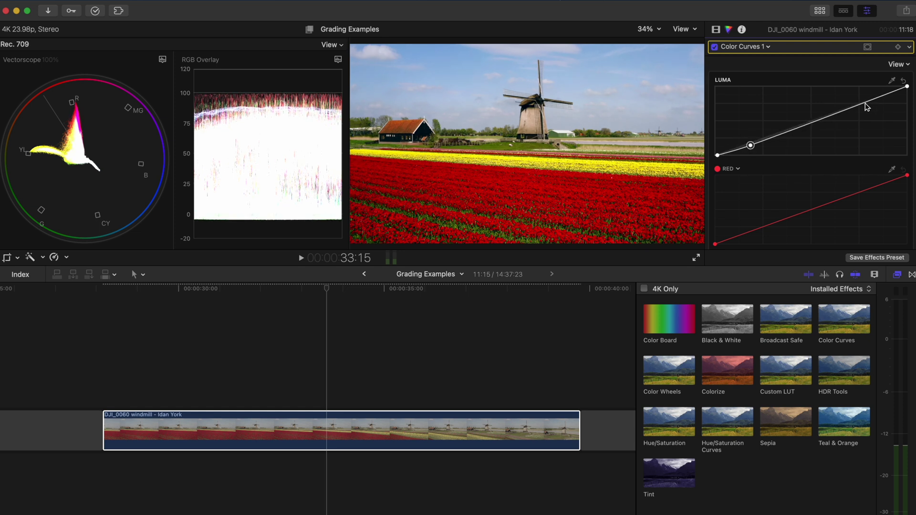
pyautogui.moveTo(865, 103)
pyautogui.mouseDown()
pyautogui.moveTo(889, 96)
pyautogui.moveTo(859, 103)
pyautogui.mouseUp()
pyautogui.moveTo(809, 124); pyautogui.dragTo(802, 119)
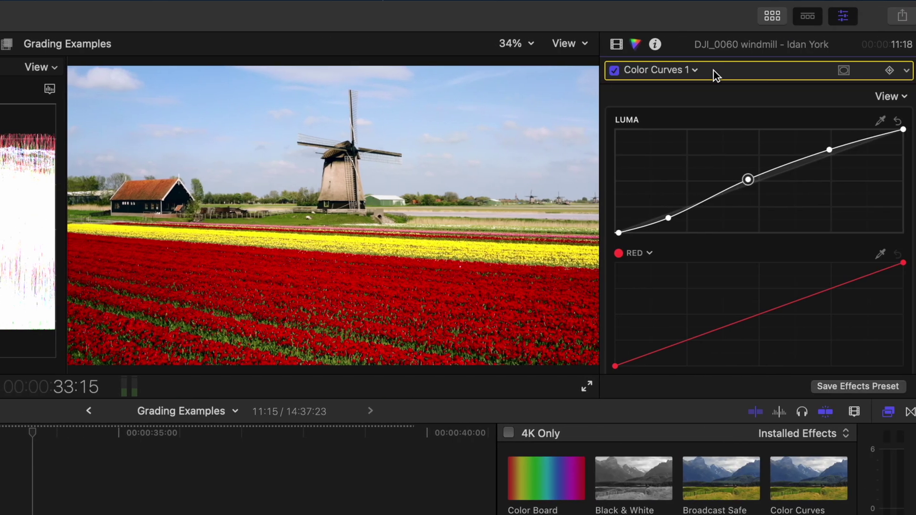
# Add Hue/Saturation Curves and lower yellow-orange saturation with points on the HUE vs SAT curve
pyautogui.click(682, 70)
pyautogui.click(677, 197)
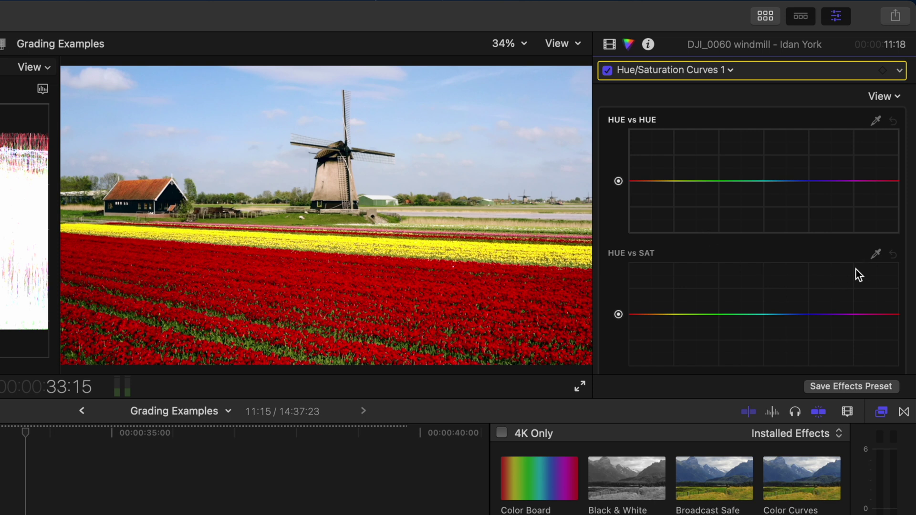
pyautogui.click(731, 315)
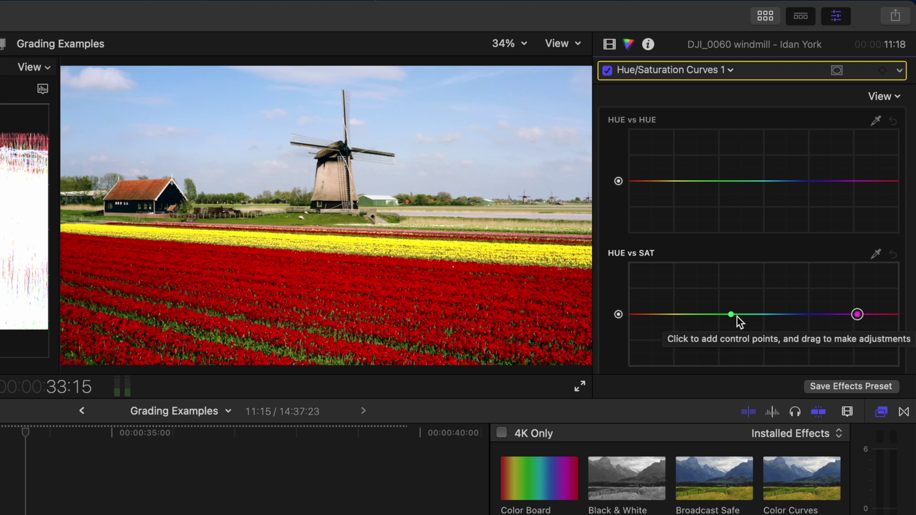
pyautogui.moveTo(681, 315); pyautogui.dragTo(674, 320)
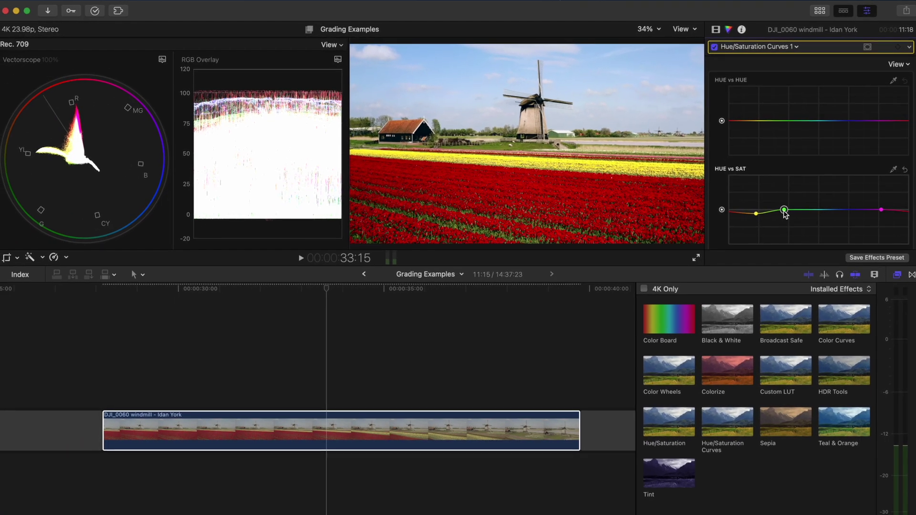
pyautogui.click(903, 212)
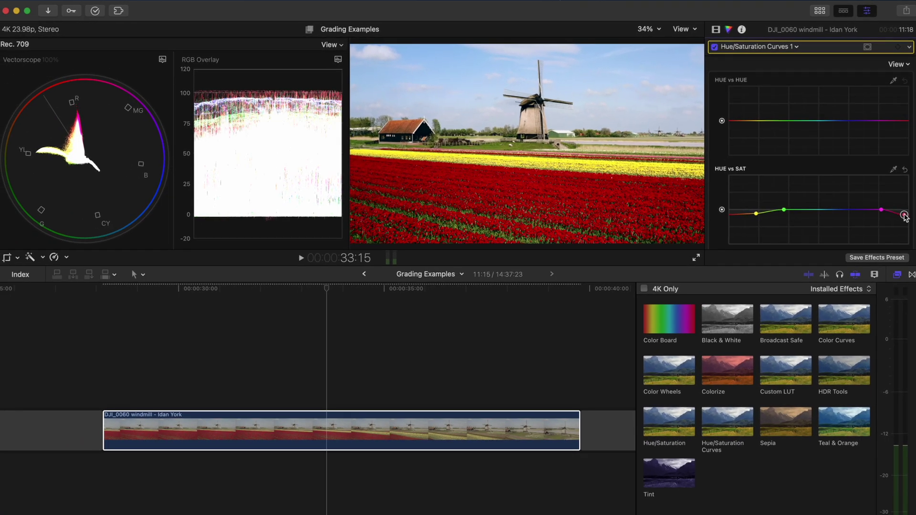
pyautogui.click(754, 214)
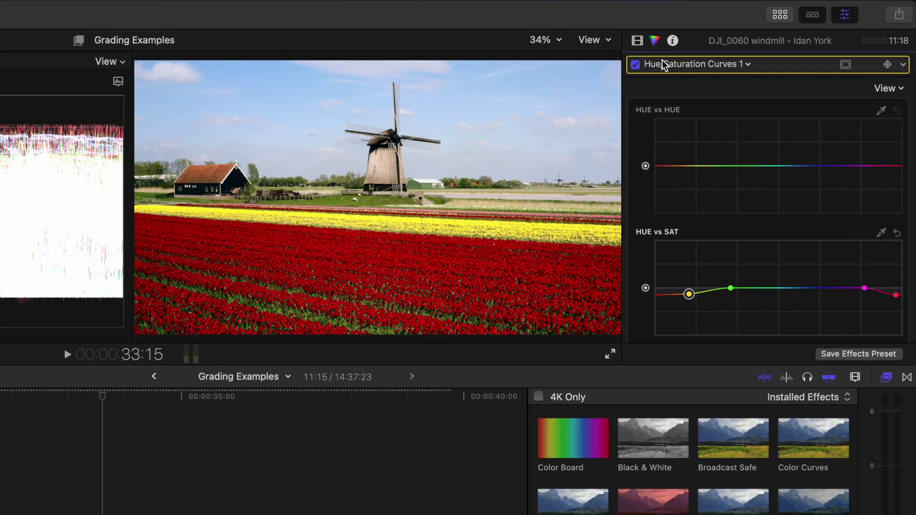
# Add Color Wheels with an HSL colour mask sampled from the blue sky
pyautogui.click(736, 46)
pyautogui.click(668, 178)
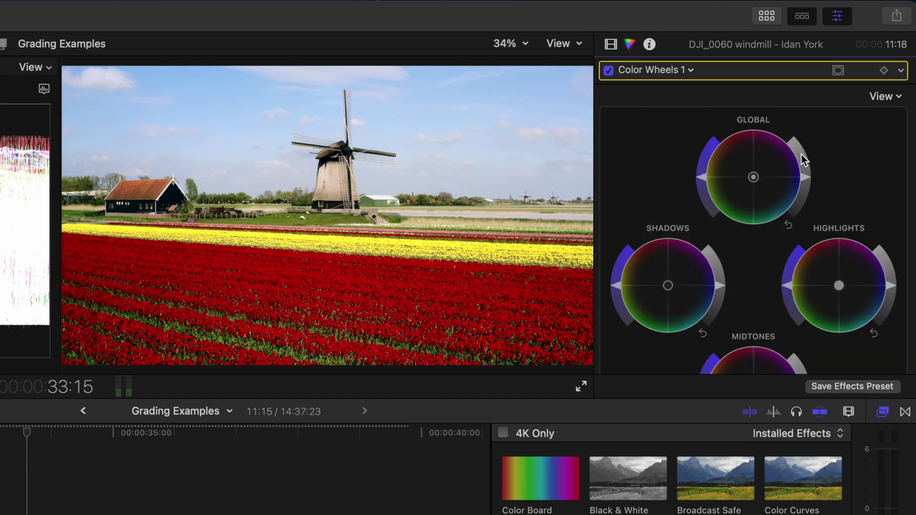
pyautogui.click(839, 71)
pyautogui.click(758, 99)
pyautogui.click(768, 314)
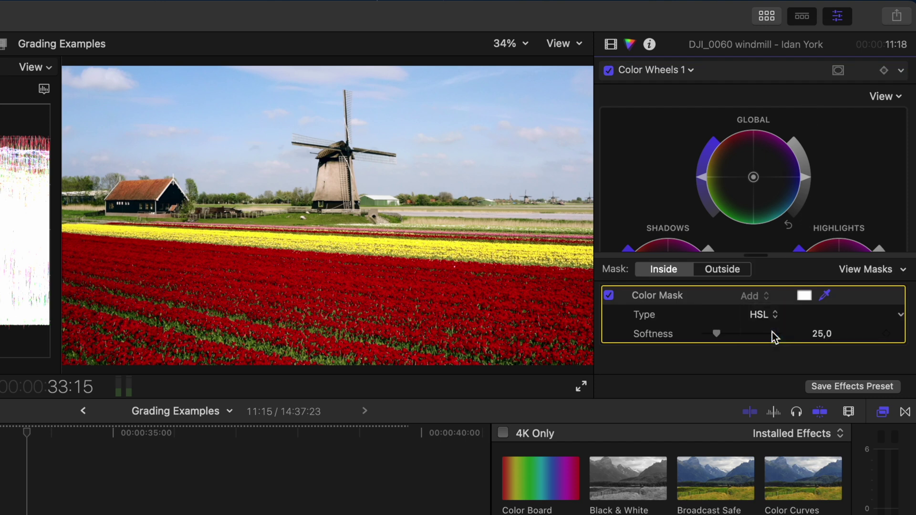
pyautogui.click(824, 295)
pyautogui.moveTo(435, 107); pyautogui.dragTo(461, 112)
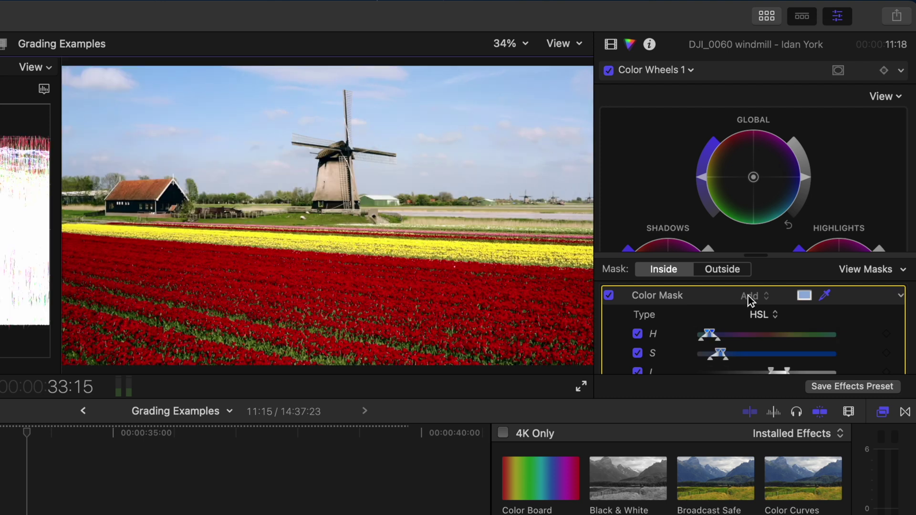
# Refine the sky mask's saturation range, then raise Global and Highlights saturation
pyautogui.click(858, 270)
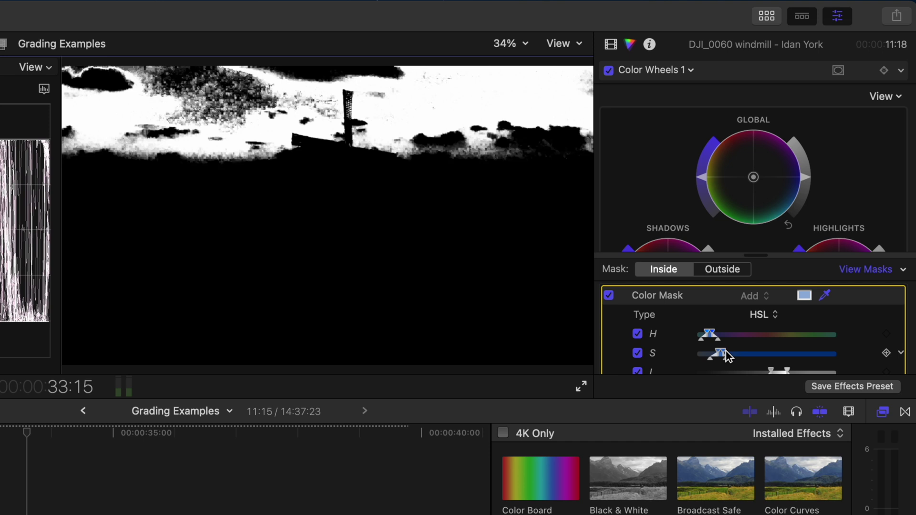
pyautogui.moveTo(724, 355); pyautogui.dragTo(699, 357)
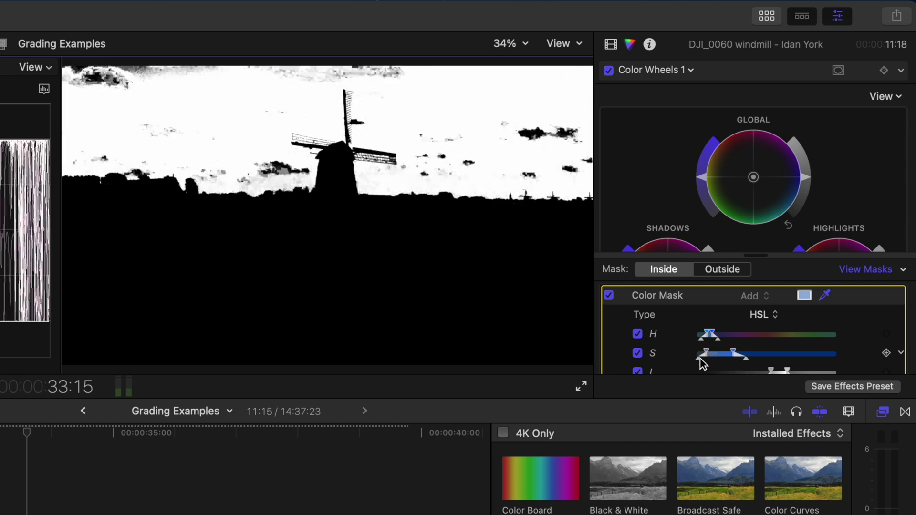
pyautogui.scroll(-2, 715, 348)
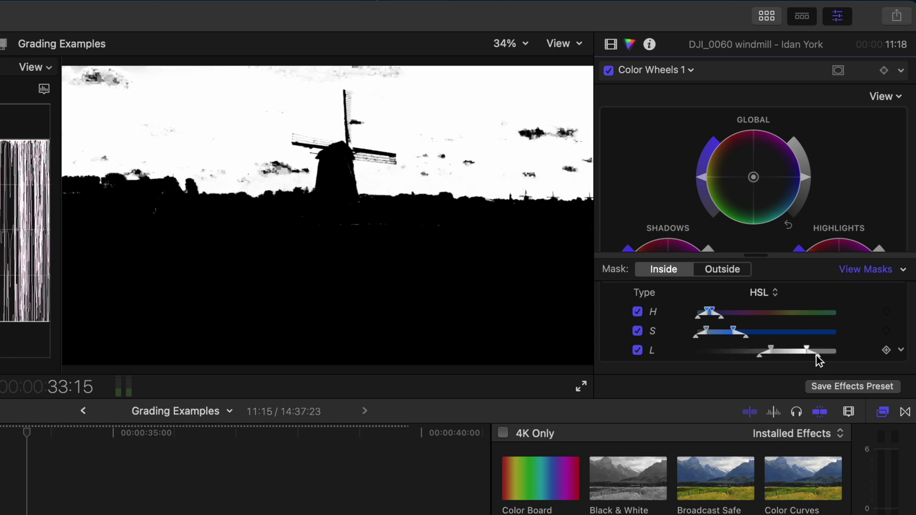
pyautogui.click(866, 269)
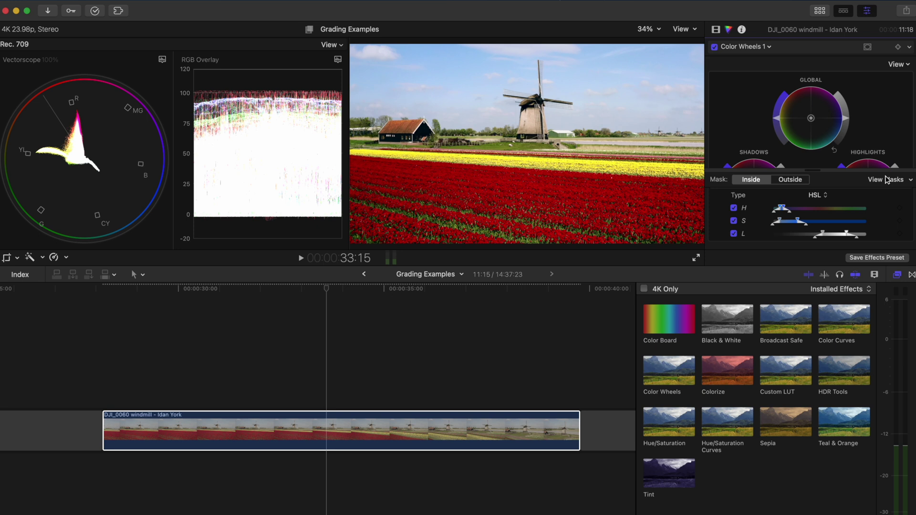
pyautogui.moveTo(776, 120); pyautogui.dragTo(777, 113)
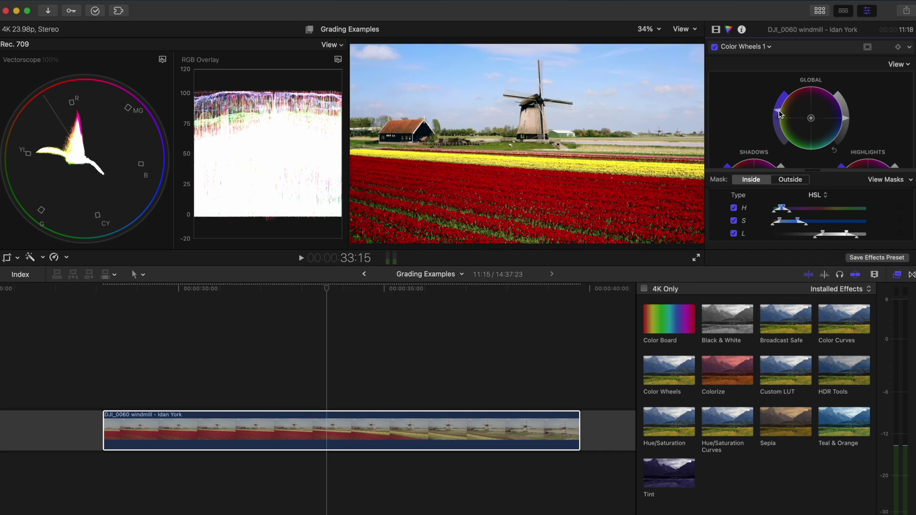
pyautogui.scroll(-3, 841, 123)
pyautogui.moveTo(835, 122); pyautogui.dragTo(835, 114)
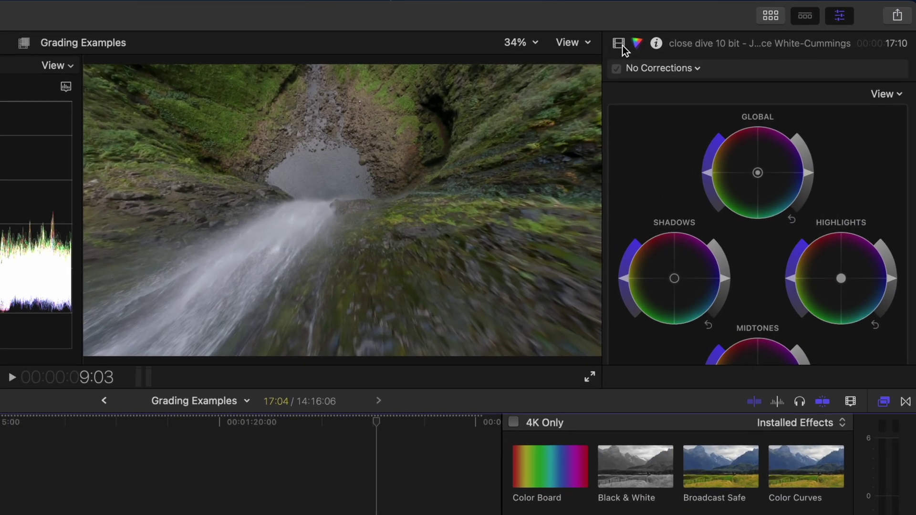
# Try the Fire & Ice (LOG) LUT on the waterfall clip
pyautogui.click(619, 44)
pyautogui.click(729, 113)
pyautogui.moveTo(740, 153)
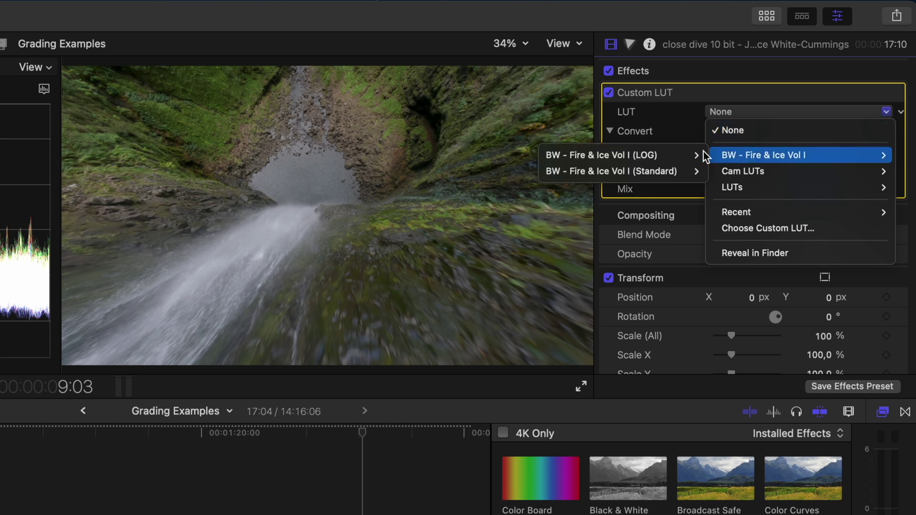
pyautogui.moveTo(583, 156)
pyautogui.click(478, 225)
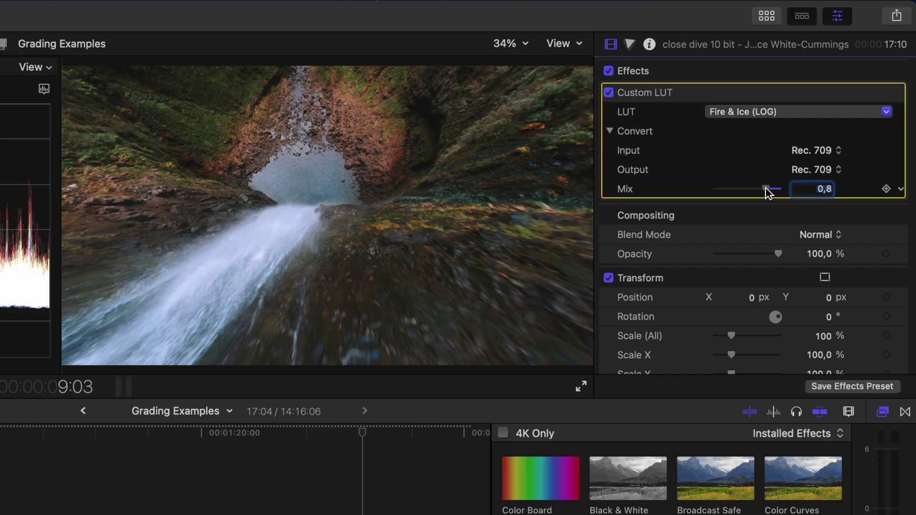
# Set the LUT mix to 0.7, then delete the Custom LUT effect
pyautogui.press('BackSpace')
pyautogui.press('Return')
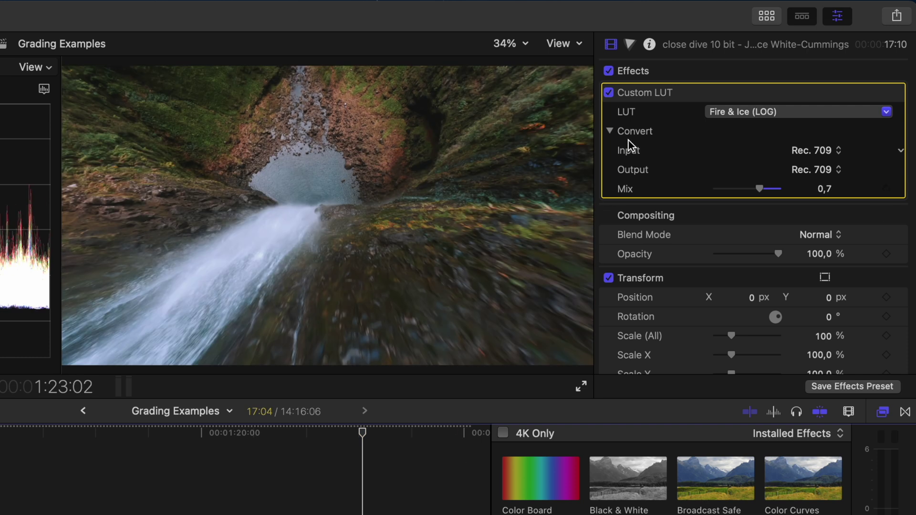
pyautogui.press('BackSpace')
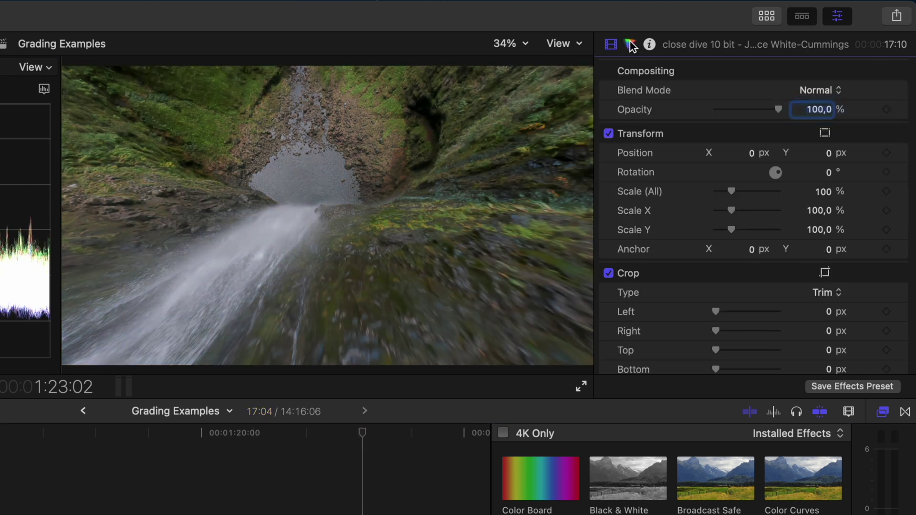
# Add Color Curves and shape the waterfall clip's luma curve into a contrast S-curve
pyautogui.click(629, 44)
pyautogui.click(640, 70)
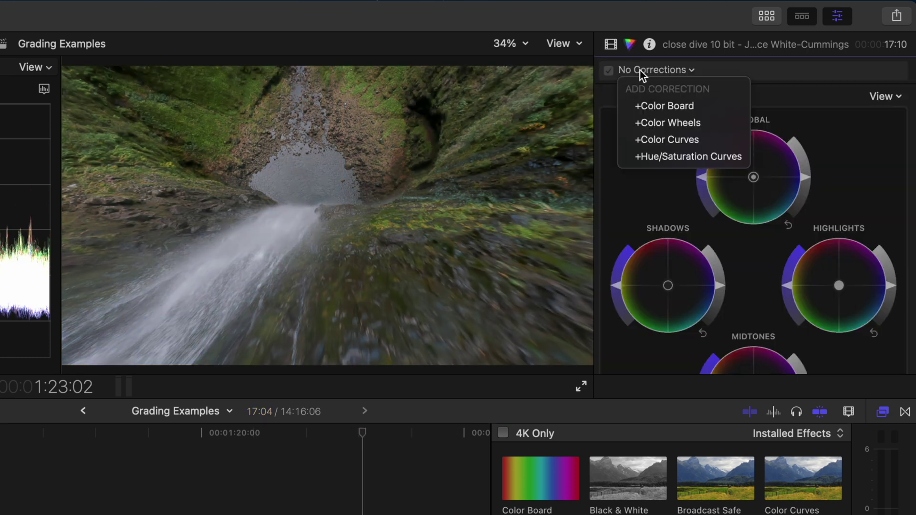
pyautogui.click(666, 139)
pyautogui.moveTo(610, 233); pyautogui.dragTo(619, 233)
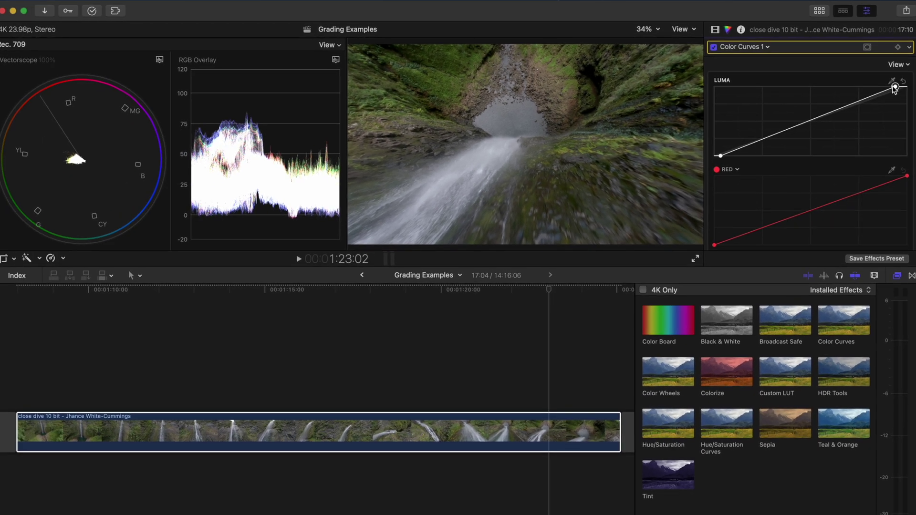
pyautogui.moveTo(897, 129); pyautogui.dragTo(831, 130)
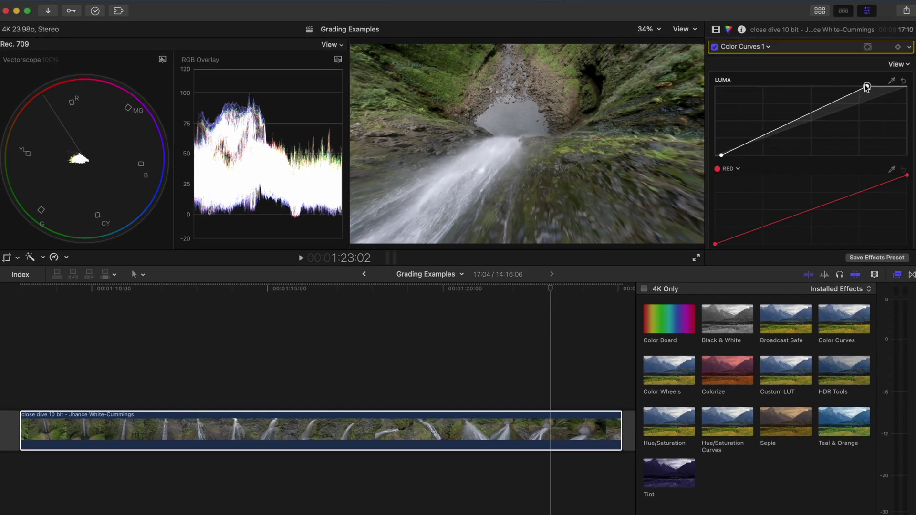
pyautogui.moveTo(866, 87); pyautogui.dragTo(824, 105)
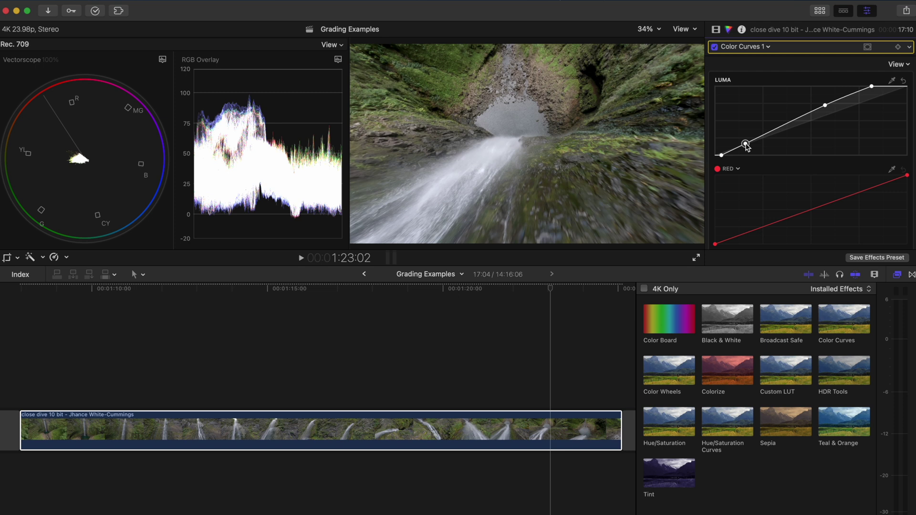
pyautogui.moveTo(746, 144); pyautogui.dragTo(756, 145)
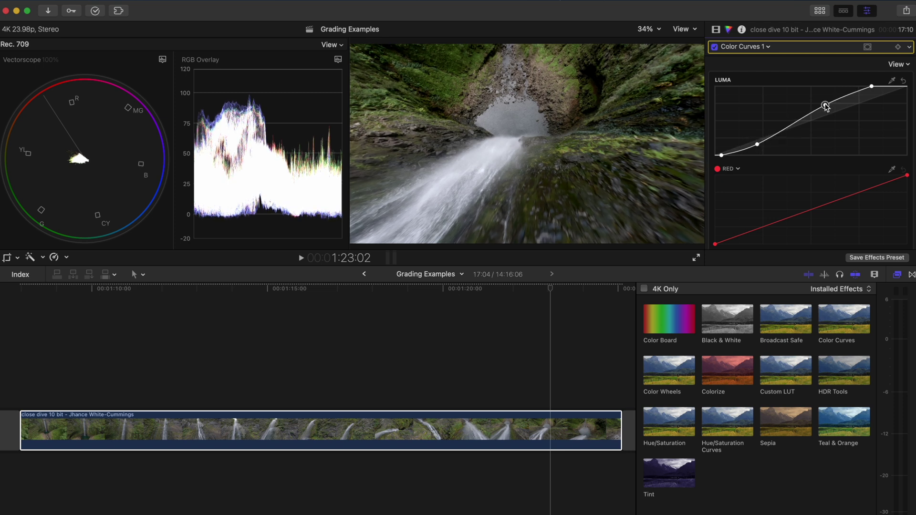
pyautogui.moveTo(825, 106); pyautogui.dragTo(832, 104)
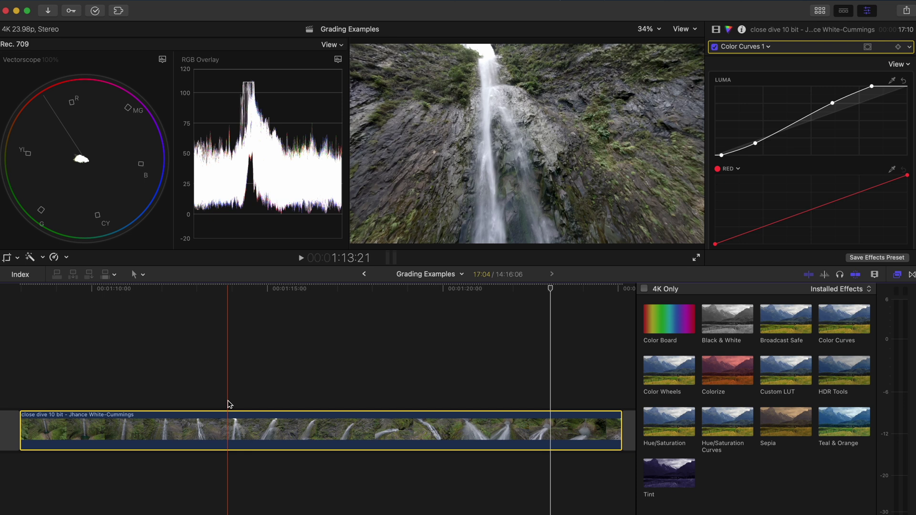
# Add Color Wheels and raise the clip's global saturation
pyautogui.click(741, 46)
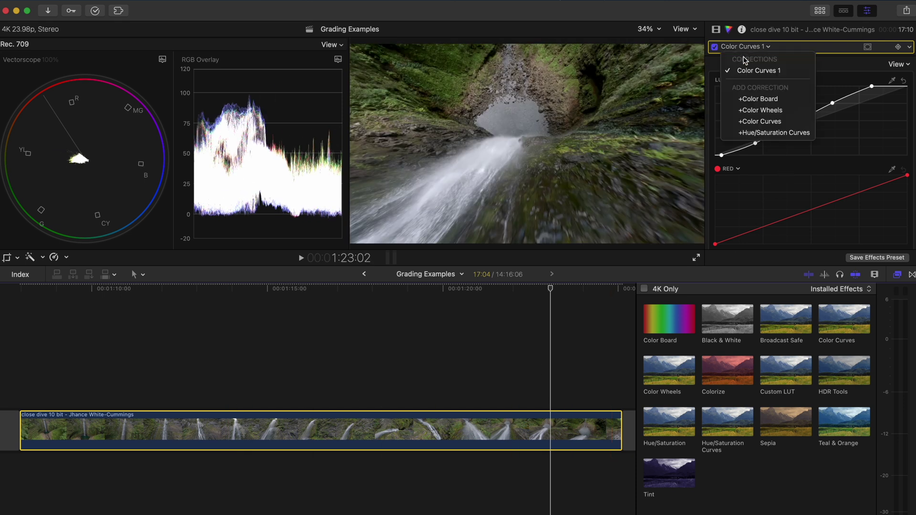
pyautogui.click(751, 110)
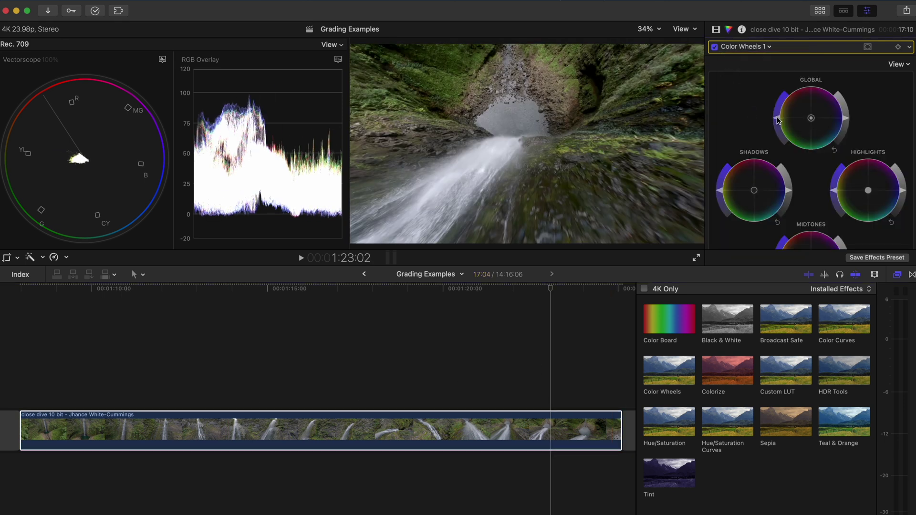
pyautogui.moveTo(777, 118); pyautogui.dragTo(780, 105)
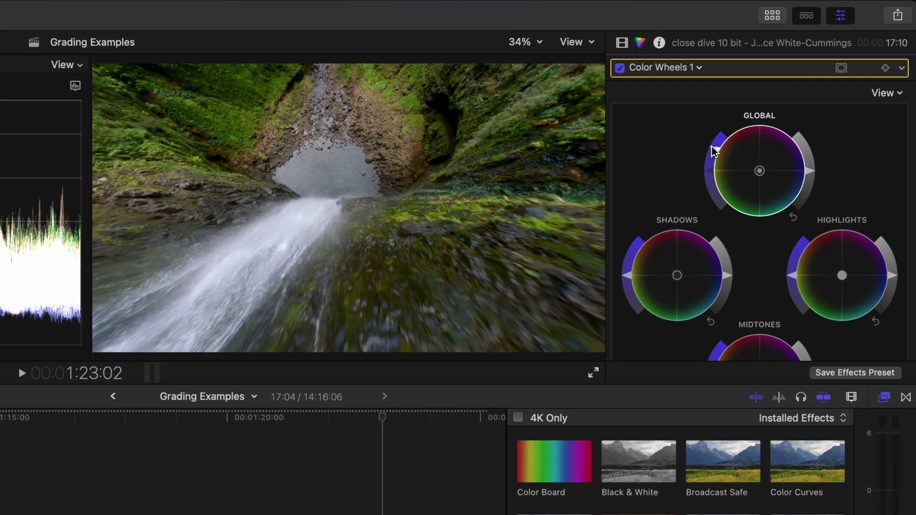
# Add Hue/Saturation Curves, sample the rocks and shift their hue pinker on HUE vs HUE
pyautogui.click(732, 47)
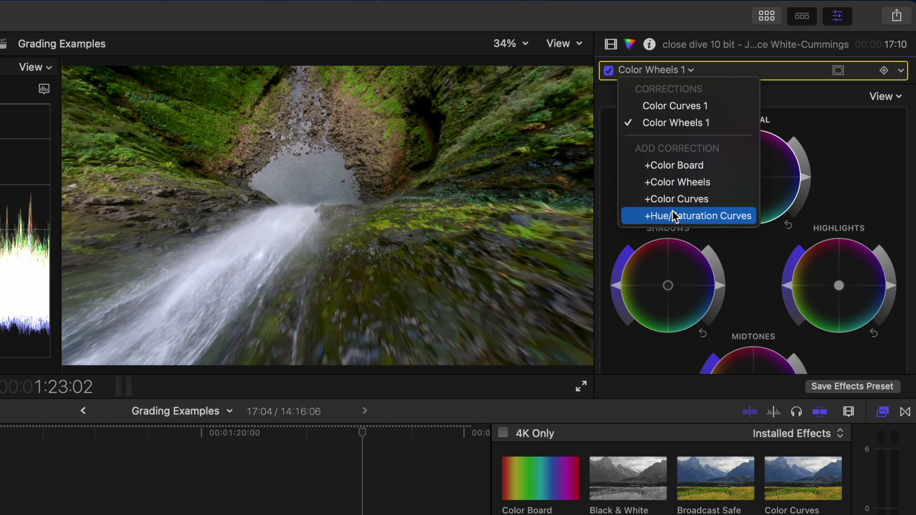
pyautogui.click(671, 213)
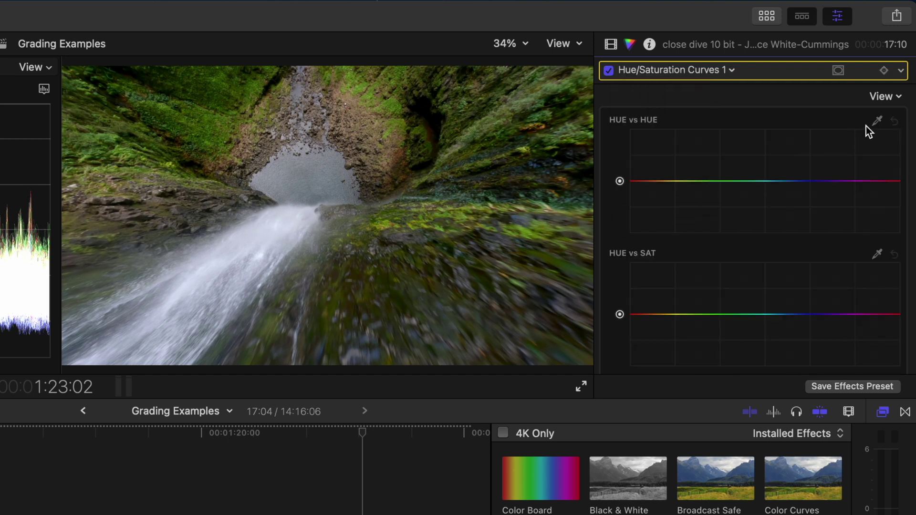
pyautogui.click(358, 128)
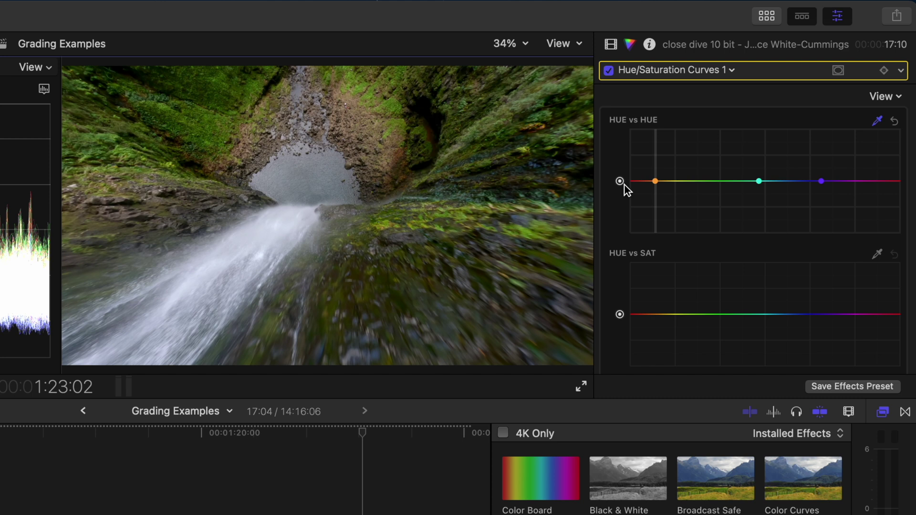
pyautogui.moveTo(655, 182); pyautogui.dragTo(653, 174)
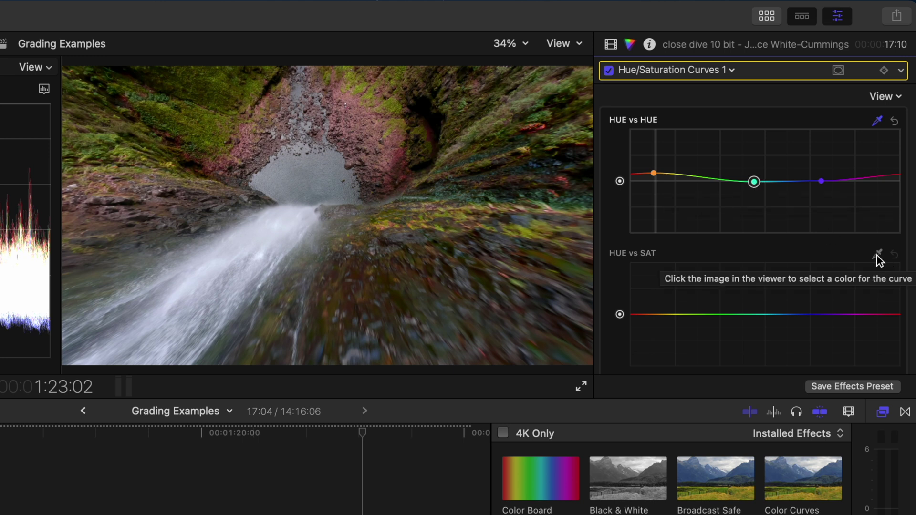
# Add HUE vs SAT points raising blue saturation, then add a HUE vs LUMA point
pyautogui.click(755, 314)
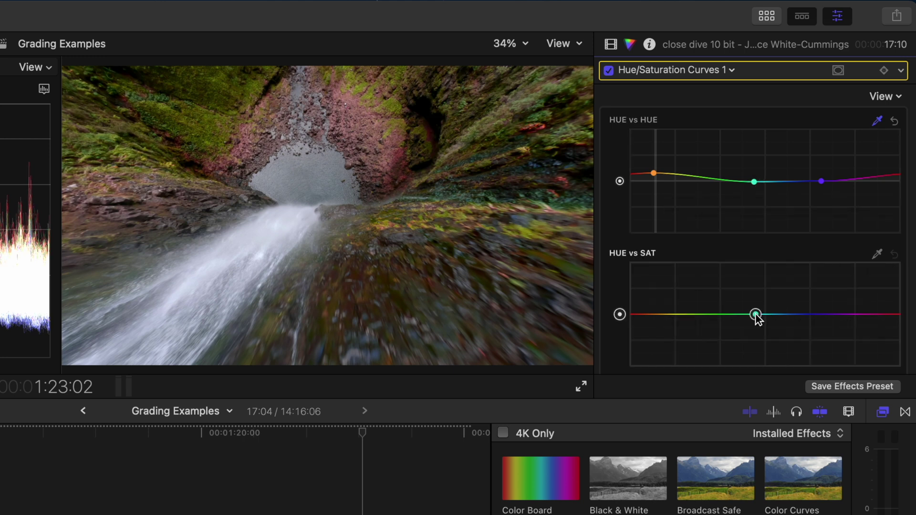
pyautogui.click(829, 314)
pyautogui.click(656, 315)
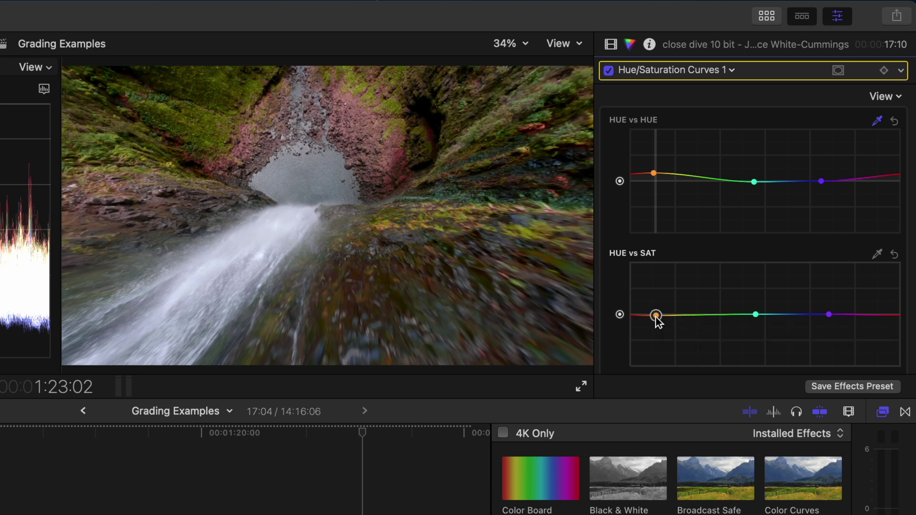
pyautogui.scroll(-3, 742, 259)
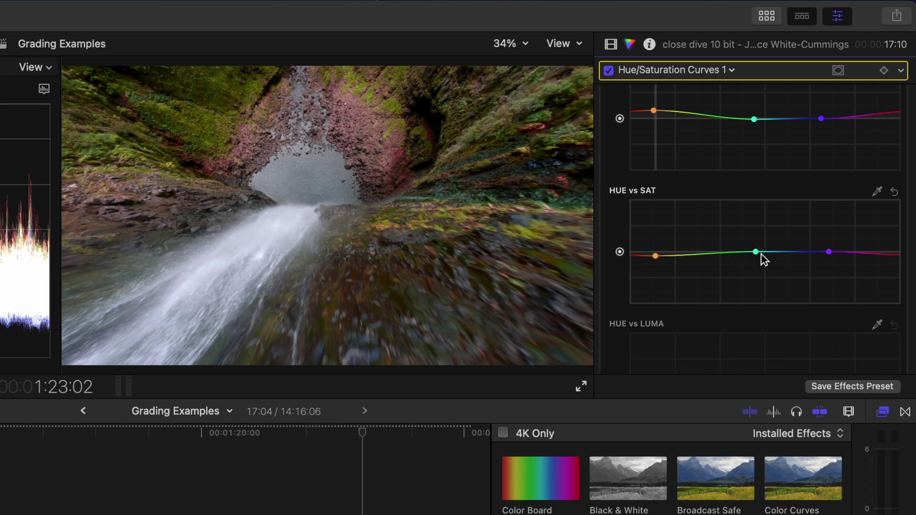
pyautogui.moveTo(791, 247)
pyautogui.mouseDown()
pyautogui.moveTo(799, 218)
pyautogui.moveTo(799, 244)
pyautogui.mouseUp()
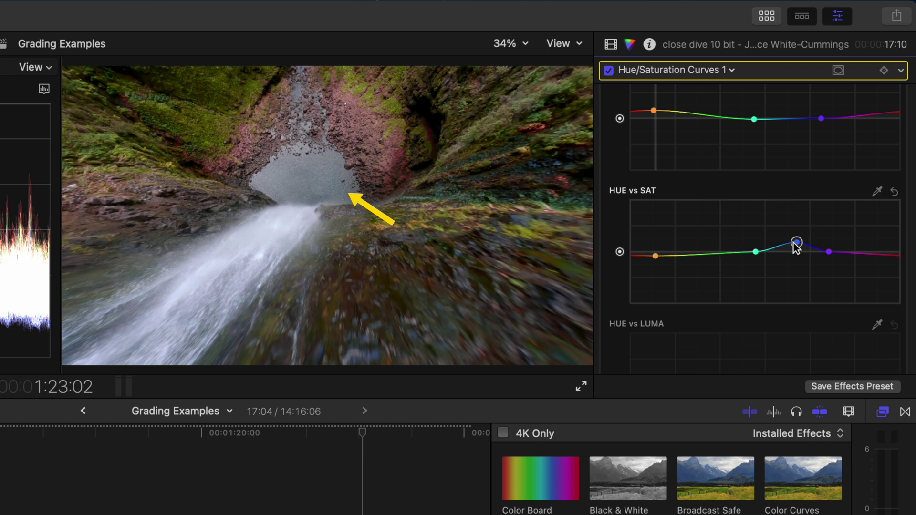
pyautogui.click(758, 252)
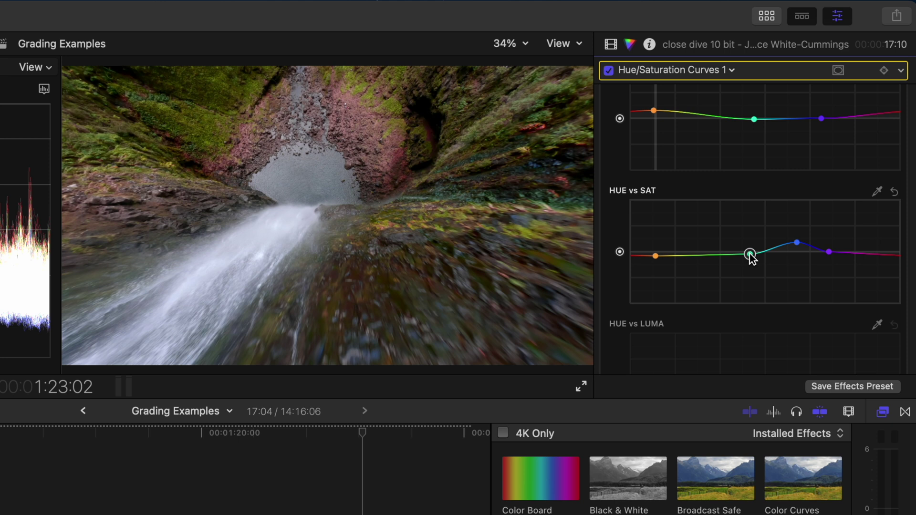
pyautogui.scroll(-5, 752, 257)
pyautogui.click(748, 248)
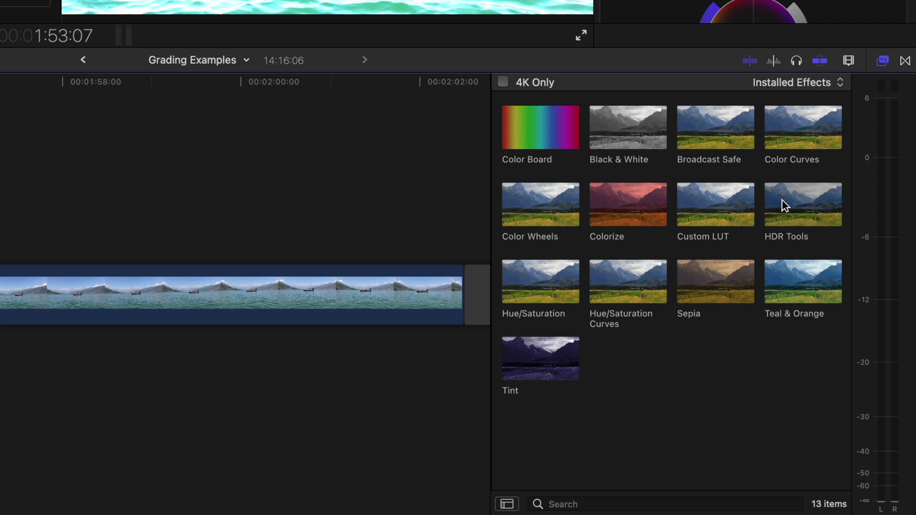
# Apply HDR Tools to the lake clip in HLG to Rec. 709 SDR mode
pyautogui.moveTo(785, 205); pyautogui.dragTo(293, 284)
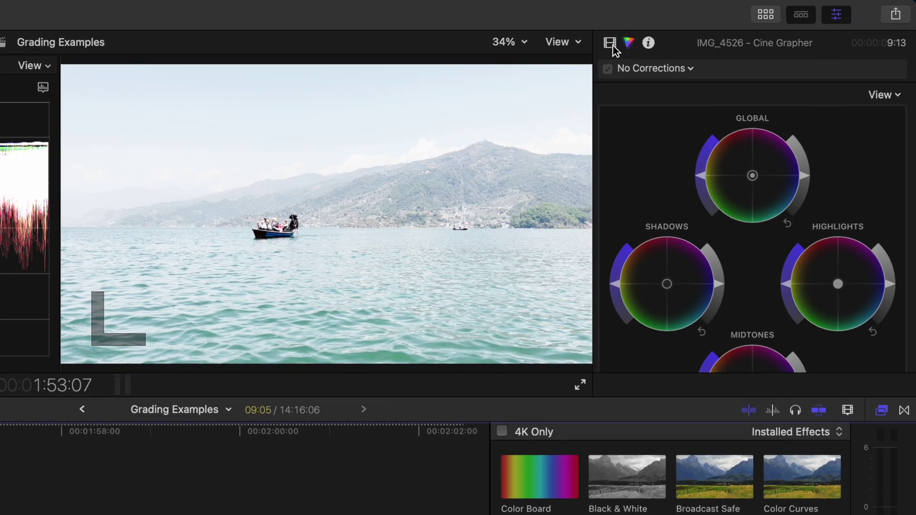
pyautogui.click(611, 43)
pyautogui.click(779, 110)
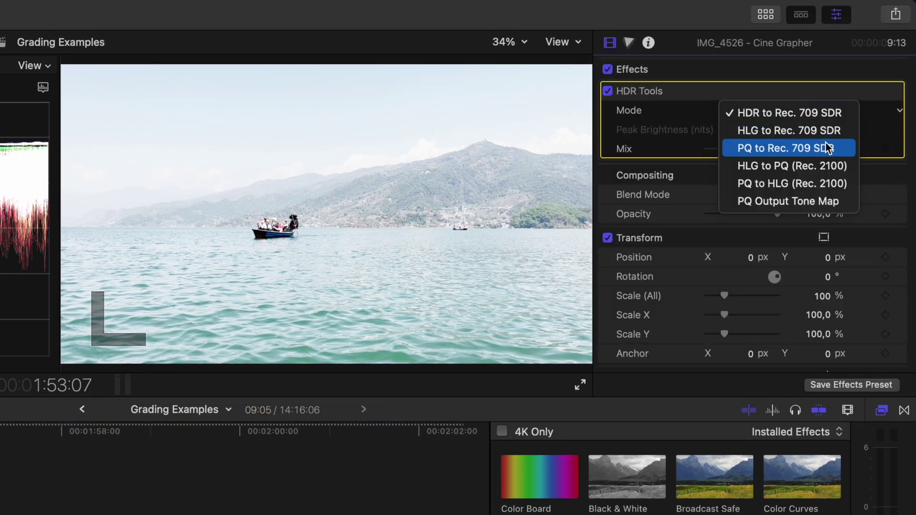
pyautogui.click(837, 133)
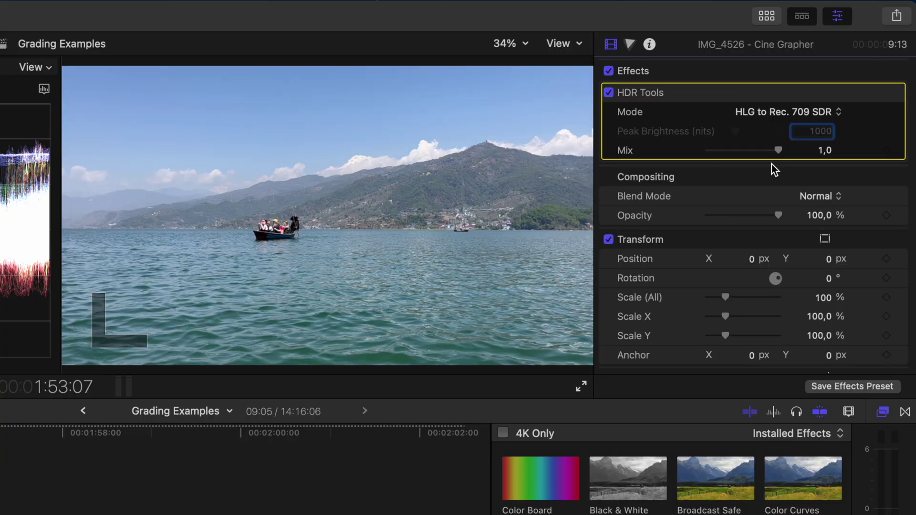
pyautogui.click(629, 45)
# Add Color Curves and pull a lower luma point down to deepen the shadows
pyautogui.click(644, 73)
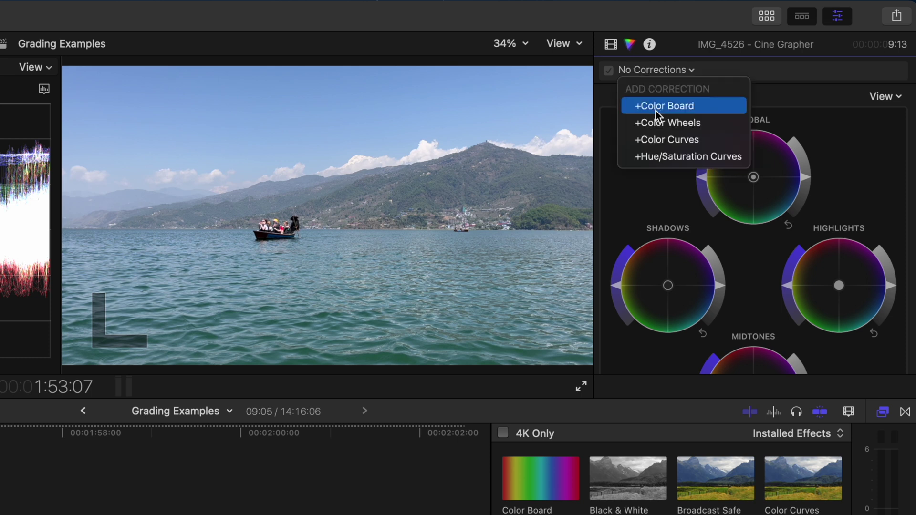
pyautogui.click(646, 139)
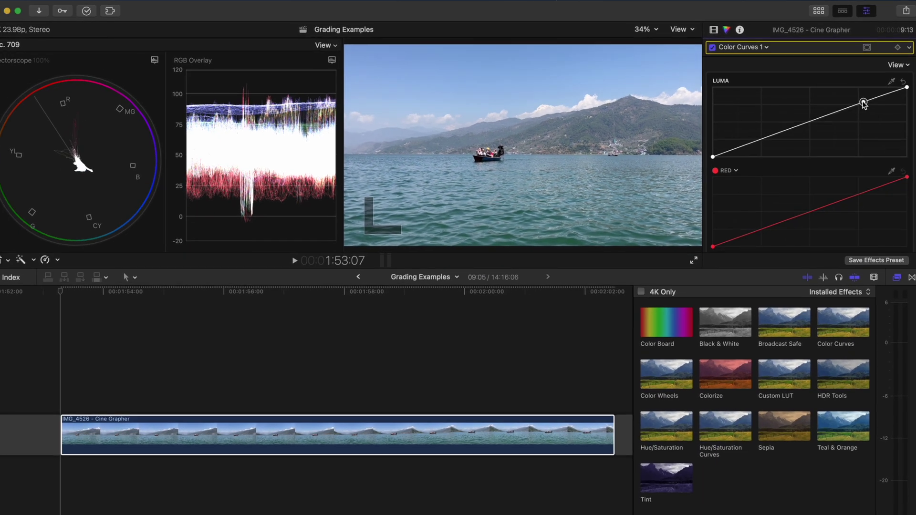
pyautogui.click(832, 144)
pyautogui.moveTo(746, 145); pyautogui.dragTo(747, 148)
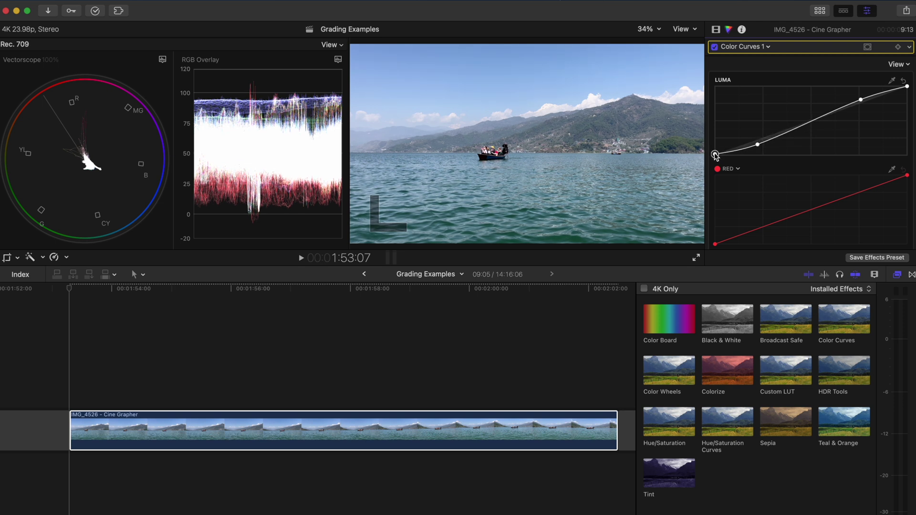
# Add Color Wheels and raise the lake clip's global saturation
pyautogui.click(746, 47)
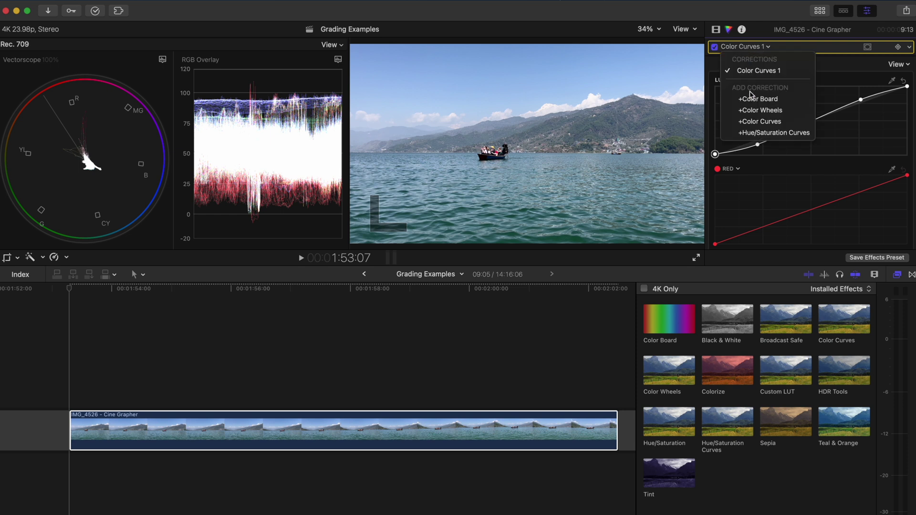
pyautogui.click(752, 111)
pyautogui.moveTo(778, 121); pyautogui.dragTo(779, 114)
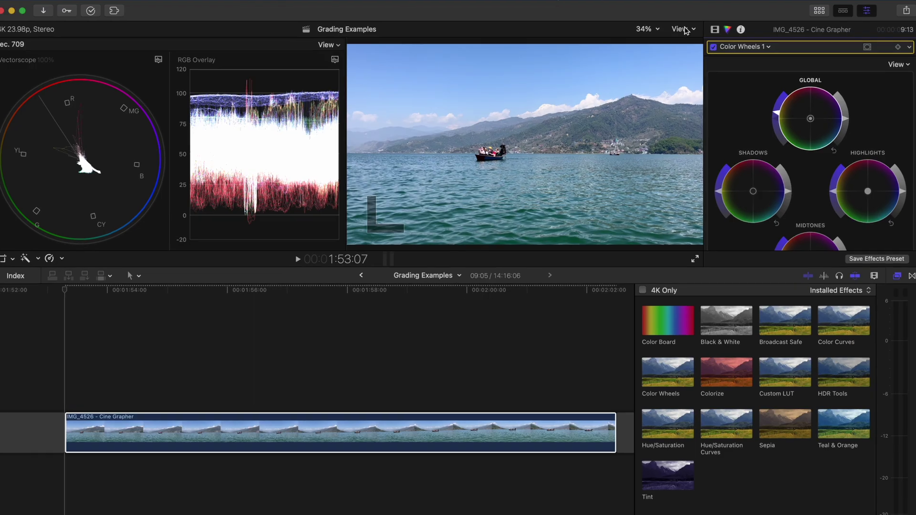
# Zoom the viewer to 150% and pan onto the boat
pyautogui.click(646, 28)
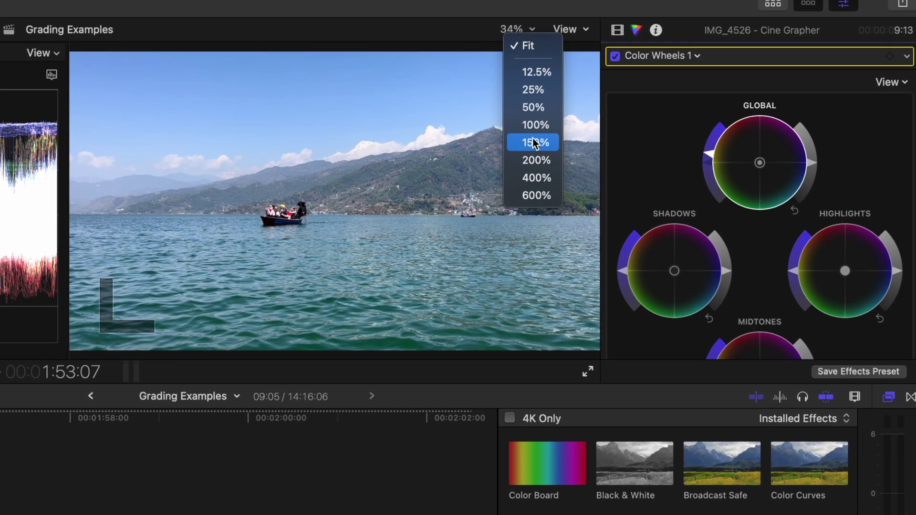
pyautogui.click(534, 142)
pyautogui.hscroll(-10, 565, 200)
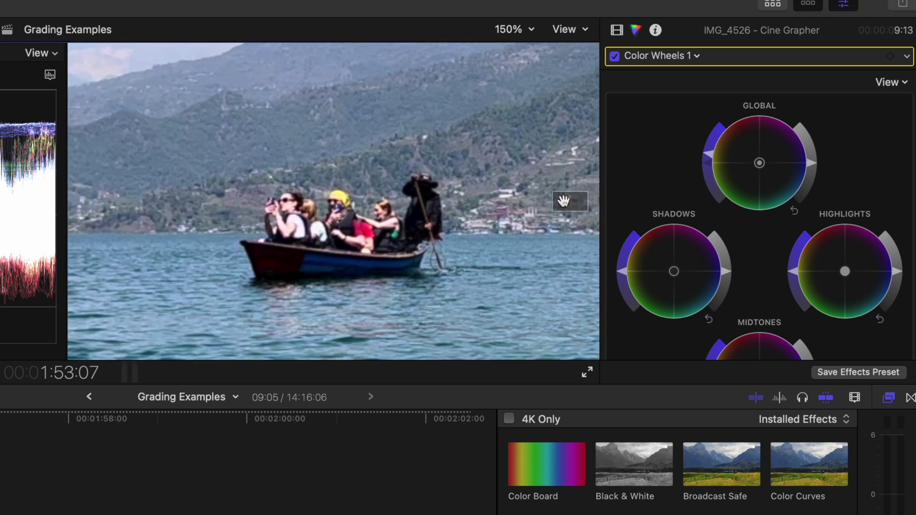
# Add Hue/Saturation Curves, sample the boat, and pull the red point down on HUE vs SAT
pyautogui.click(674, 62)
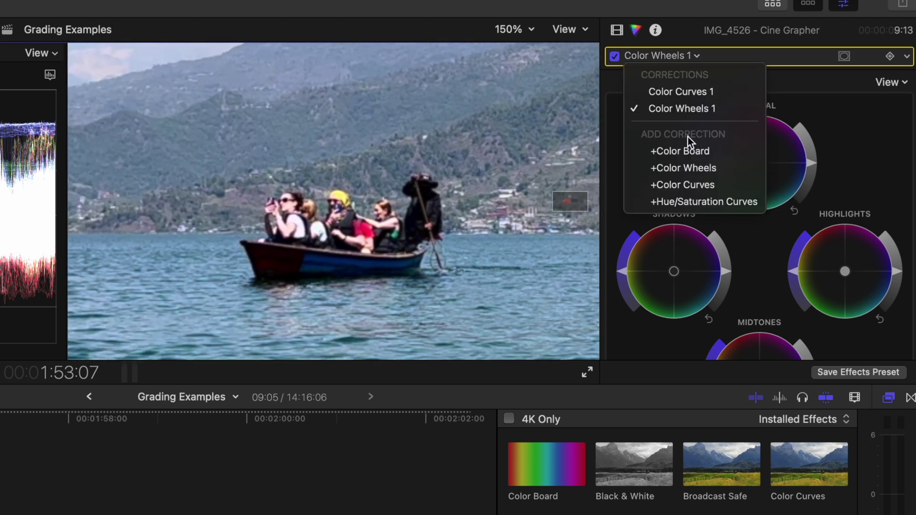
pyautogui.click(689, 201)
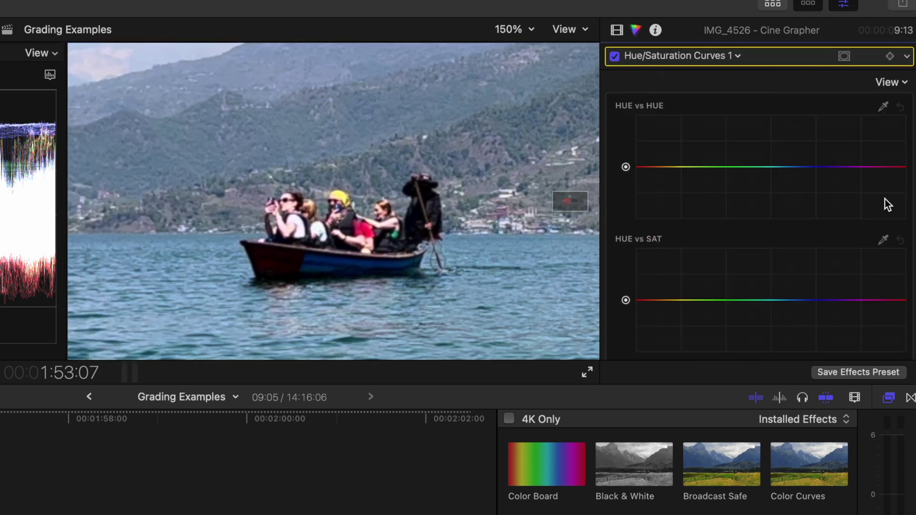
pyautogui.click(883, 239)
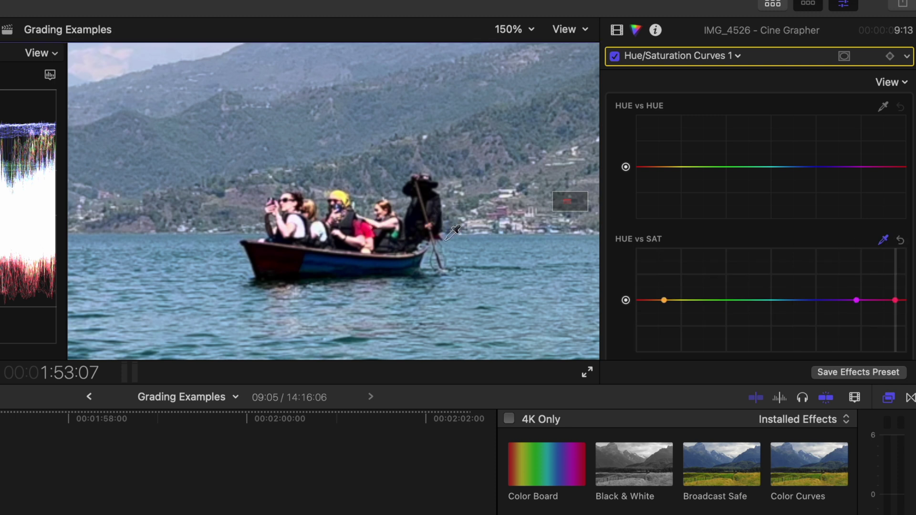
pyautogui.moveTo(894, 301); pyautogui.dragTo(895, 302)
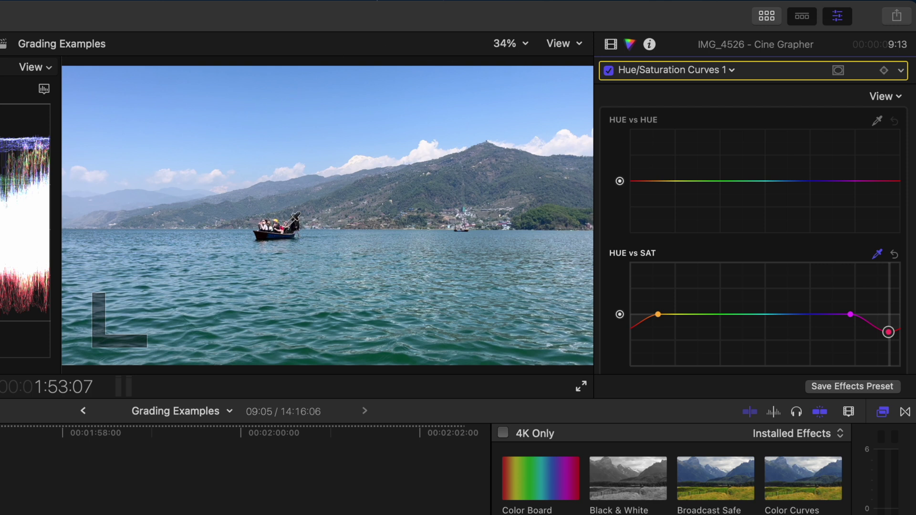
# Add a second Color Wheels correction with a round Shape mask drawn around the boat
pyautogui.click(665, 71)
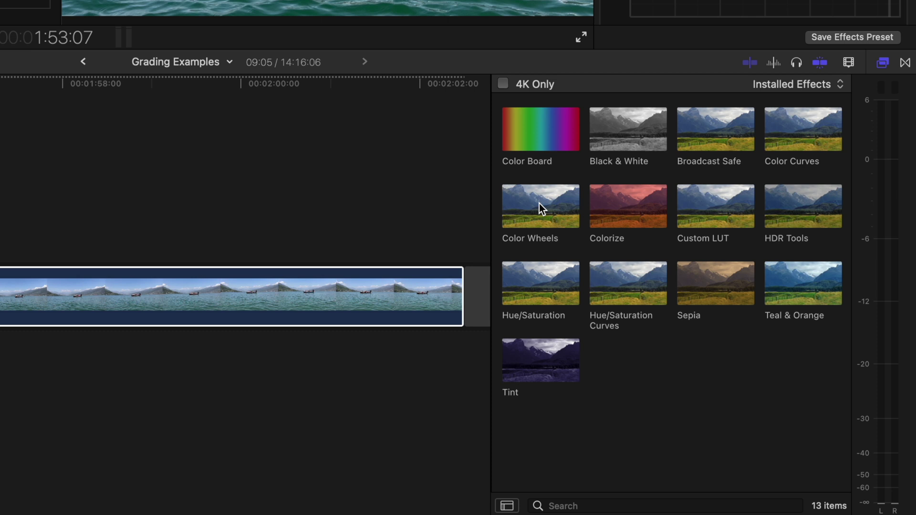
pyautogui.moveTo(539, 203)
pyautogui.mouseDown()
pyautogui.moveTo(458, 190)
pyautogui.moveTo(327, 196)
pyautogui.moveTo(321, 240)
pyautogui.moveTo(286, 233)
pyautogui.mouseUp()
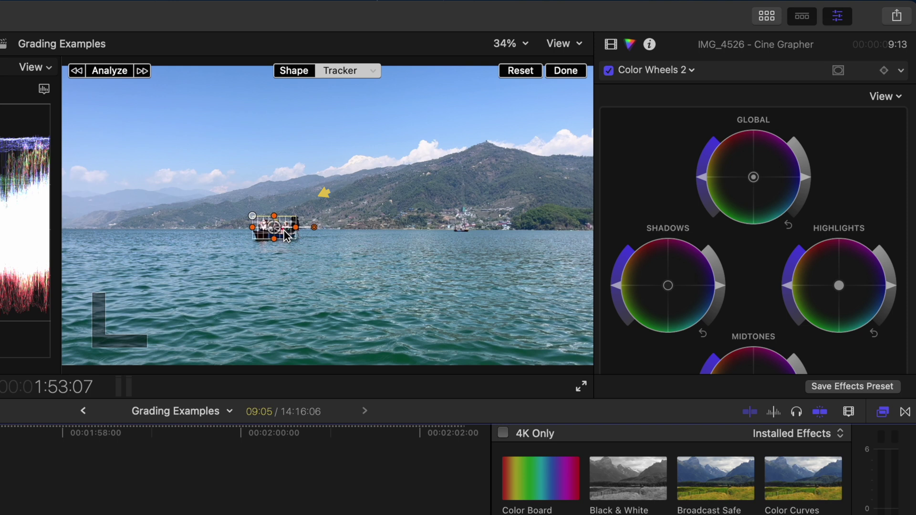
pyautogui.click(521, 45)
pyautogui.click(525, 139)
pyautogui.hscroll(-5, 547, 187)
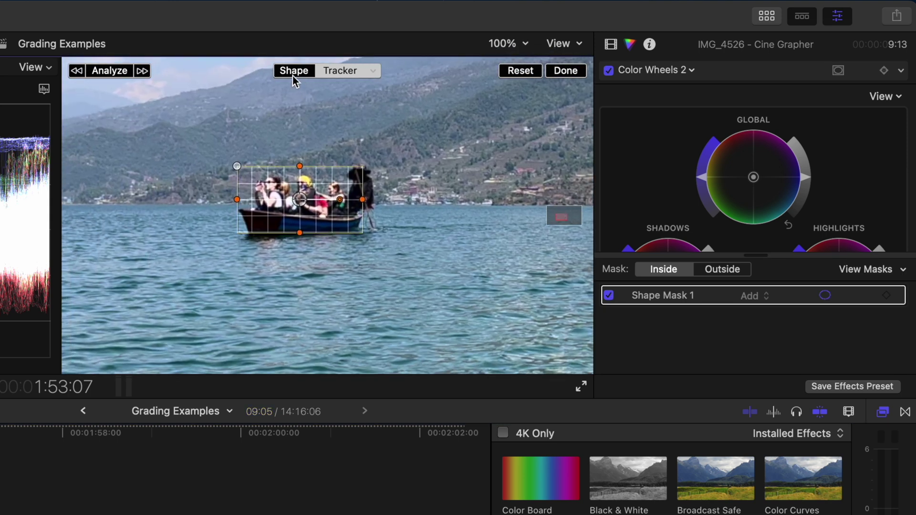
pyautogui.click(292, 75)
pyautogui.moveTo(240, 164); pyautogui.dragTo(286, 188)
# Widen the mask's feathered edge across the frame and darken the highlights outside the boat
pyautogui.click(511, 45)
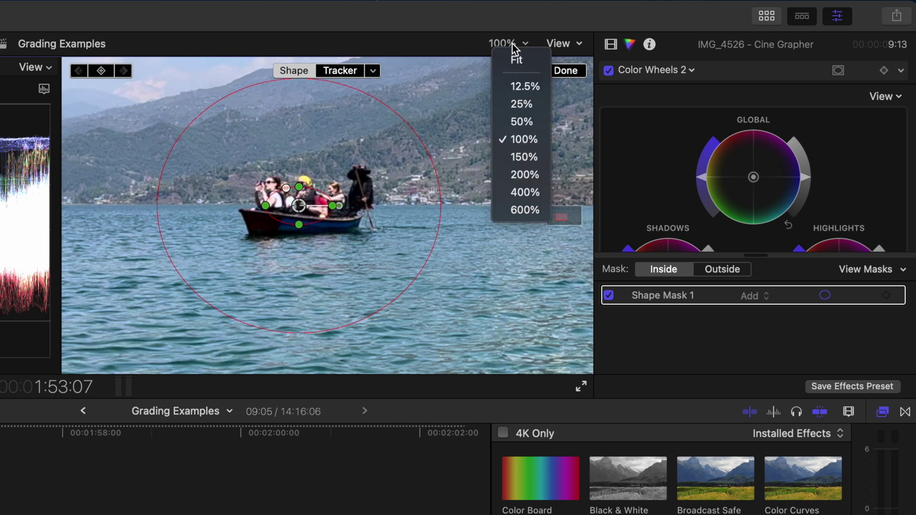
pyautogui.click(516, 59)
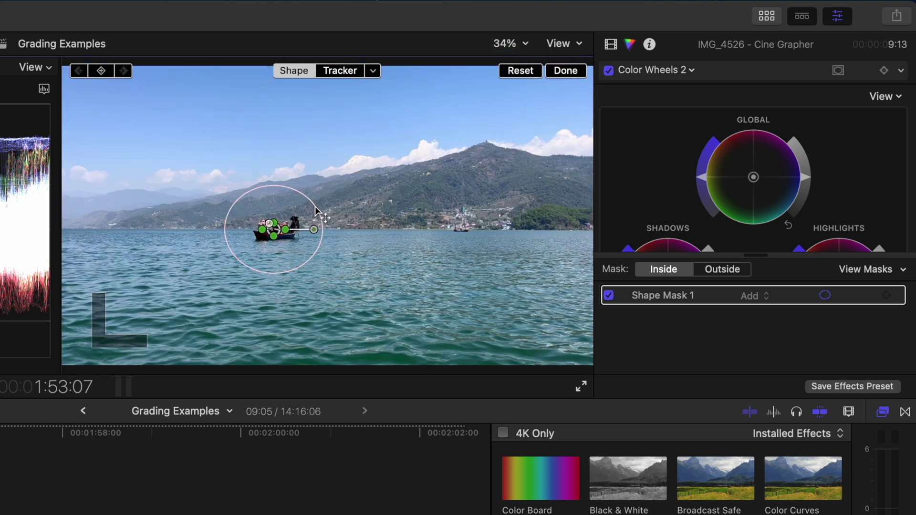
pyautogui.moveTo(315, 206); pyautogui.dragTo(459, 194)
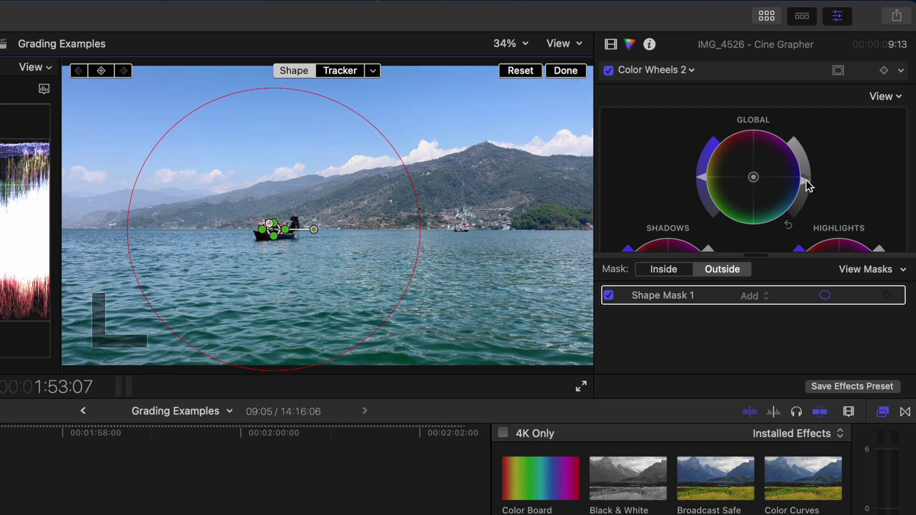
pyautogui.scroll(-5, 805, 184)
pyautogui.moveTo(892, 182); pyautogui.dragTo(891, 187)
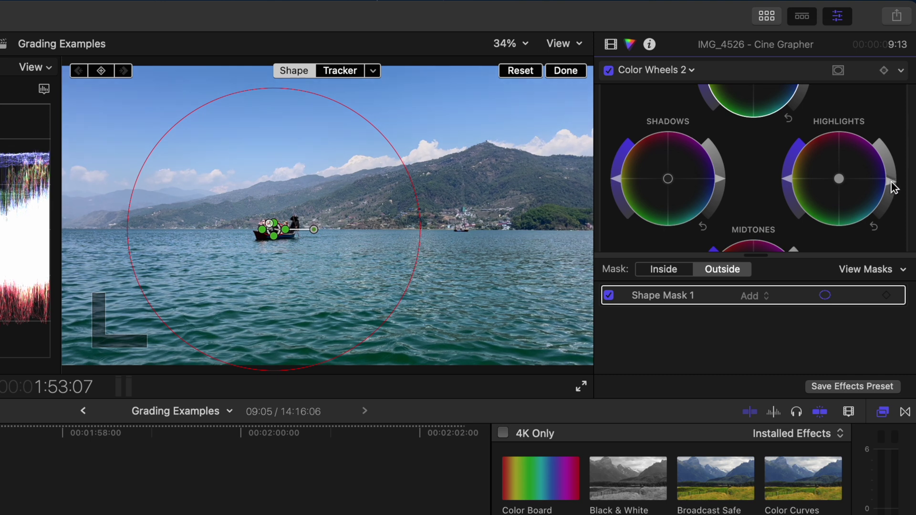
pyautogui.scroll(-3, 777, 184)
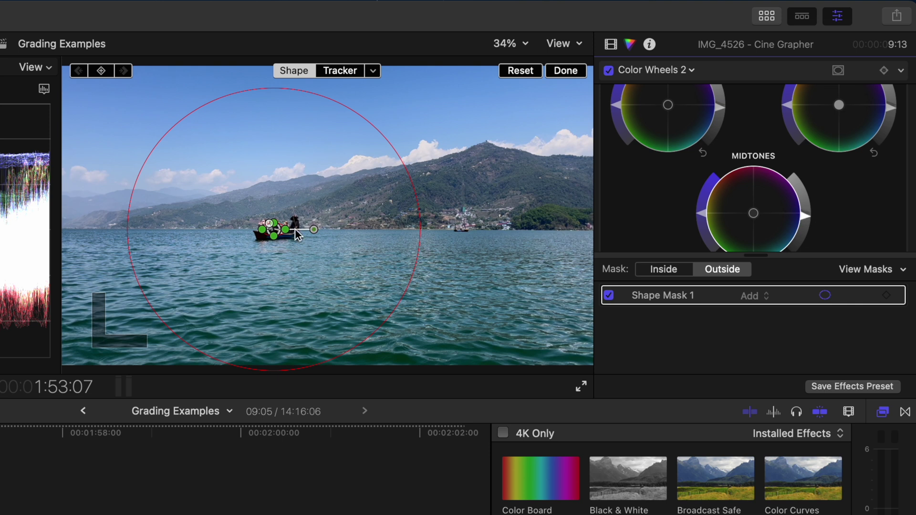
# Switch the boat mask to Tracker and analyze it so it follows the boat
pyautogui.click(337, 71)
pyautogui.click(110, 70)
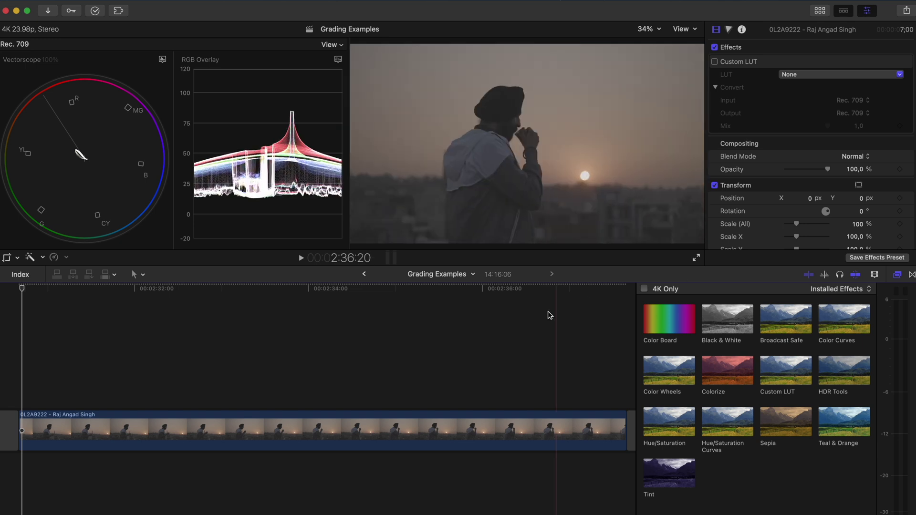
# In the Info inspector, try Canon Log, then set the sunset clip's Camera LUT back to None
pyautogui.moveTo(548, 313); pyautogui.dragTo(408, 436)
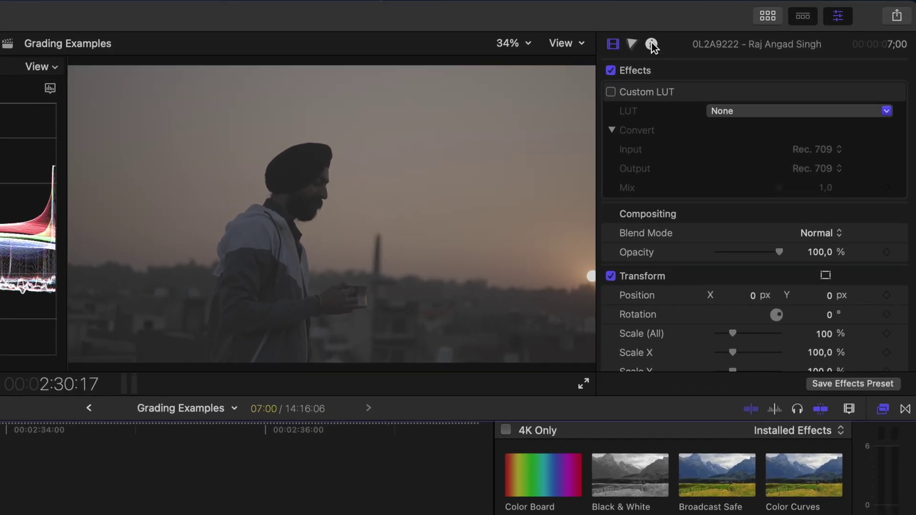
pyautogui.click(651, 44)
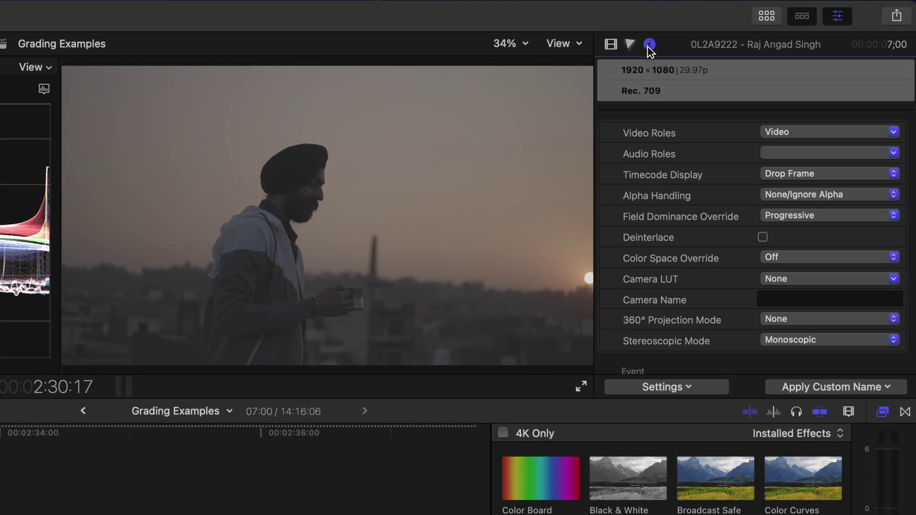
pyautogui.click(668, 388)
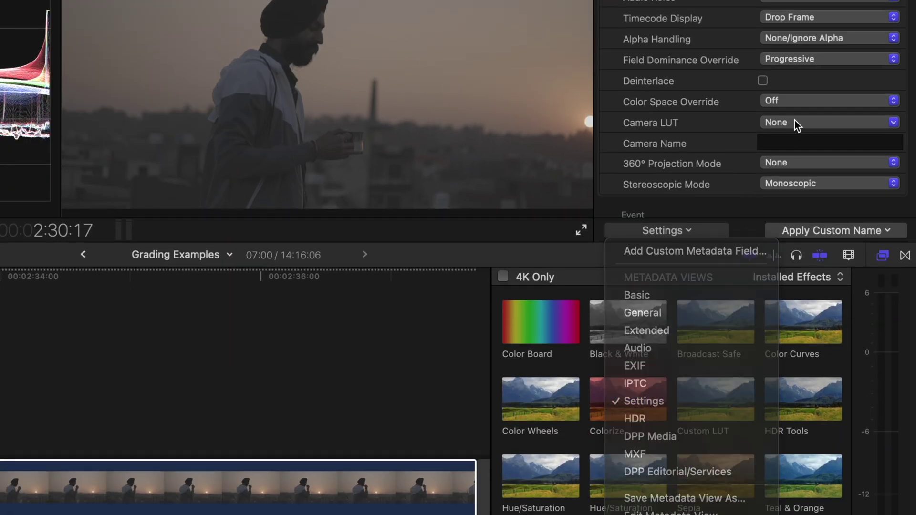
pyautogui.click(794, 123)
pyautogui.click(815, 245)
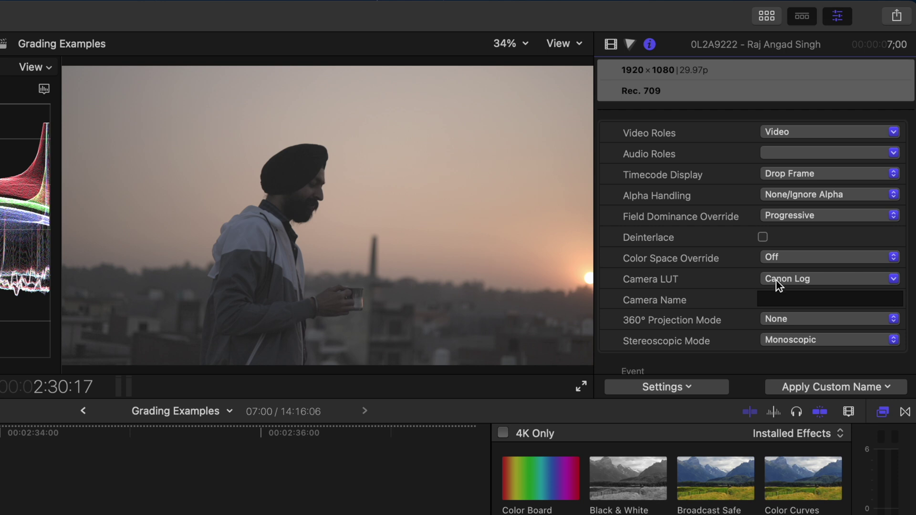
pyautogui.click(776, 280)
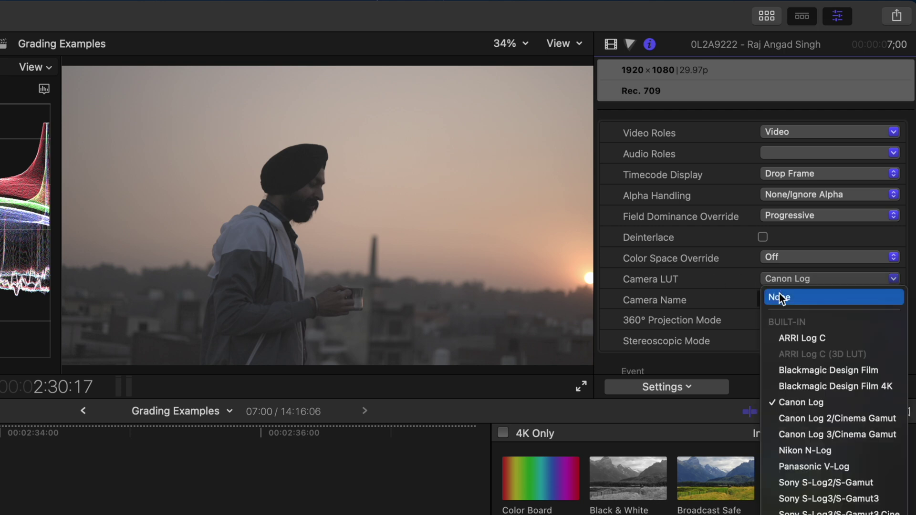
pyautogui.click(778, 295)
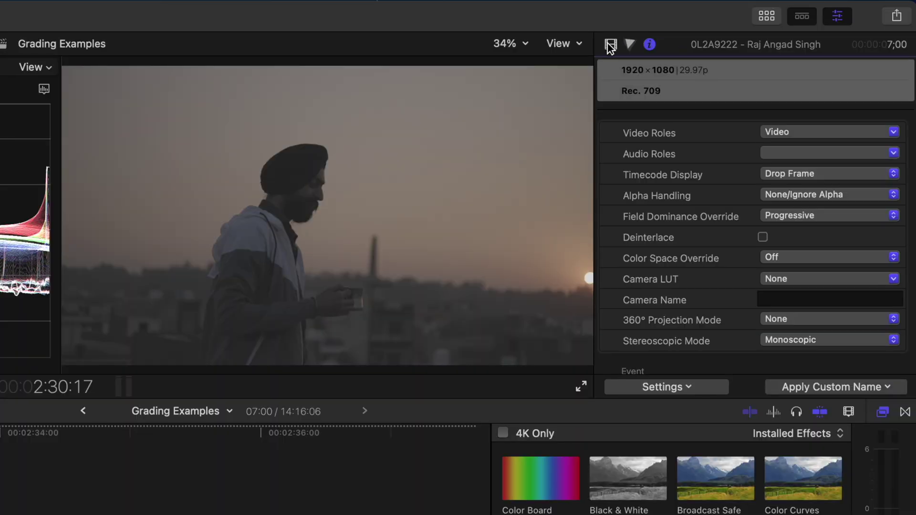
# Enable the Custom LUT effect and choose Simple Log to Rec709
pyautogui.click(610, 46)
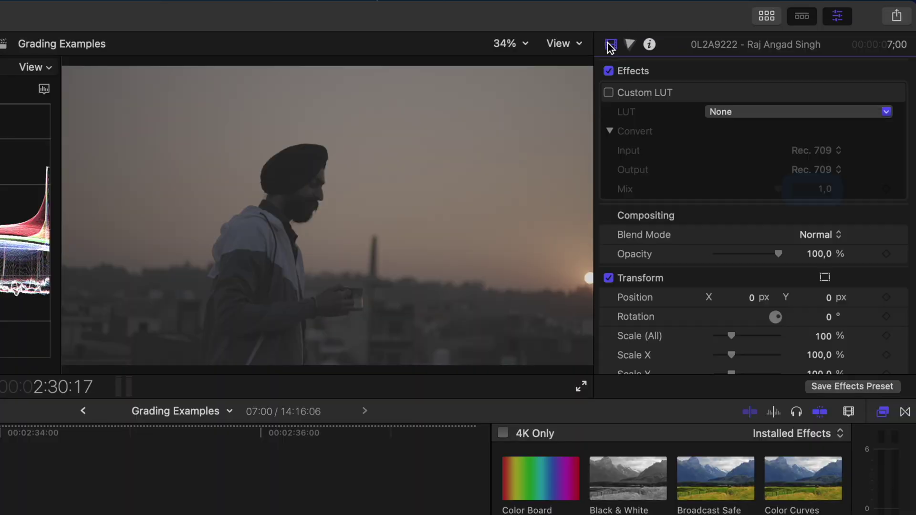
pyautogui.click(608, 93)
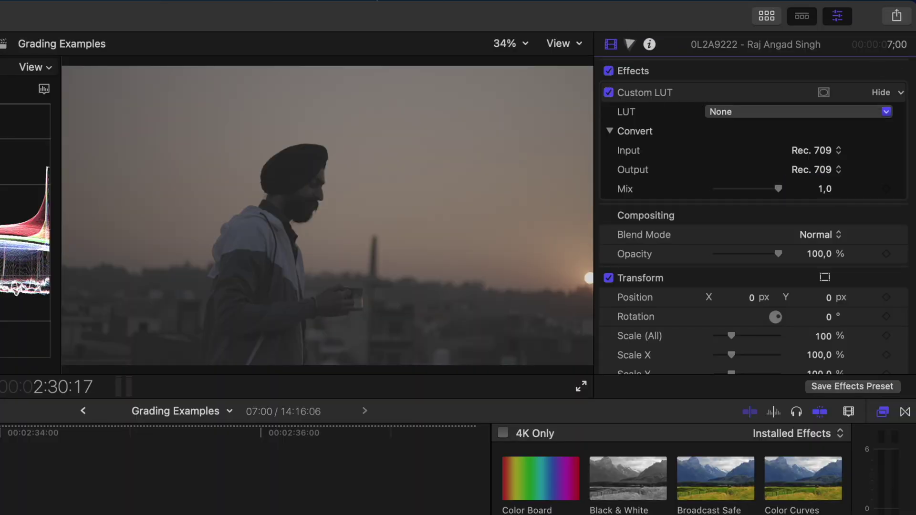
pyautogui.click(744, 111)
pyautogui.moveTo(754, 155)
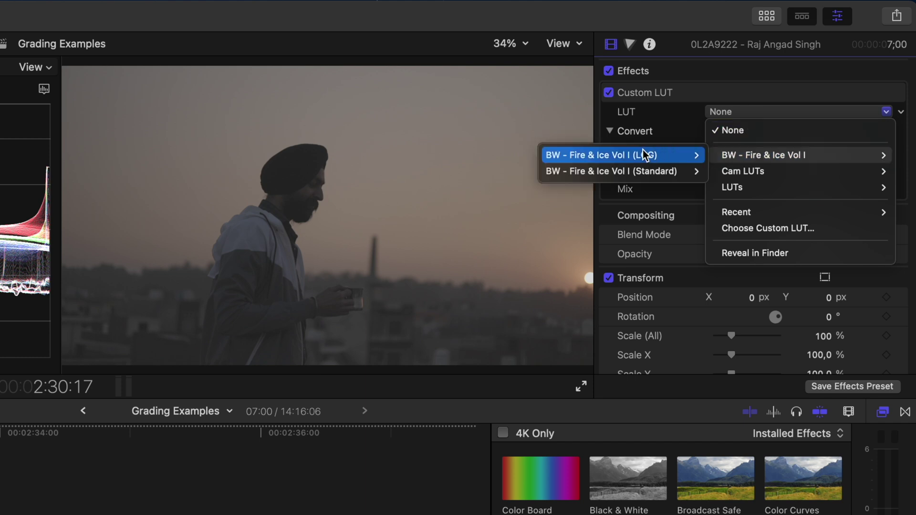
pyautogui.moveTo(650, 153)
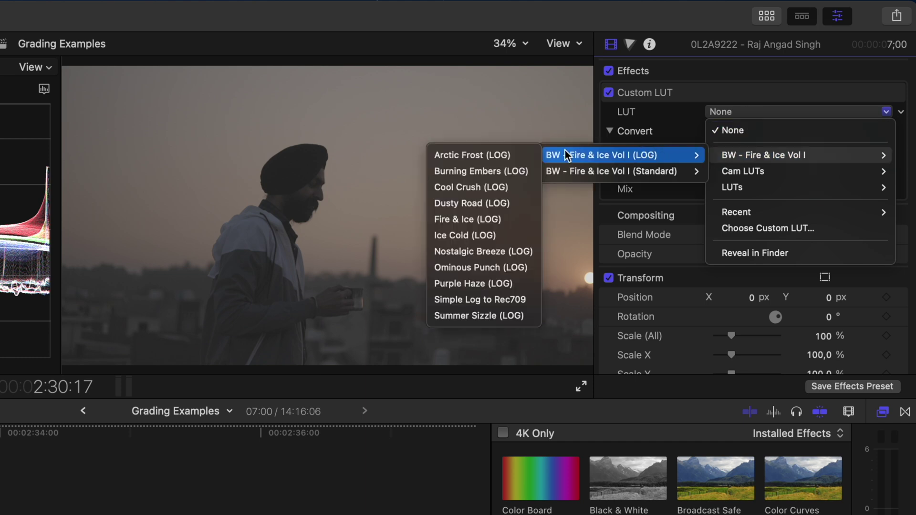
pyautogui.click(492, 305)
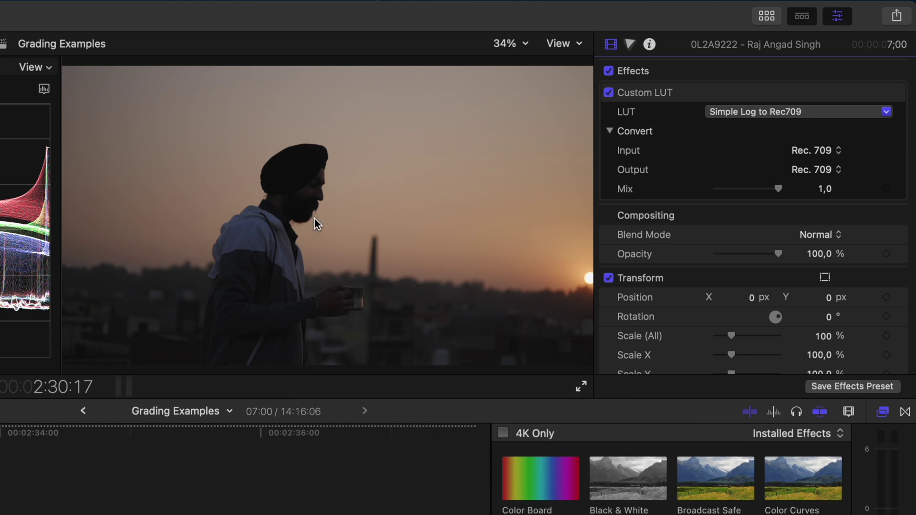
pyautogui.click(629, 45)
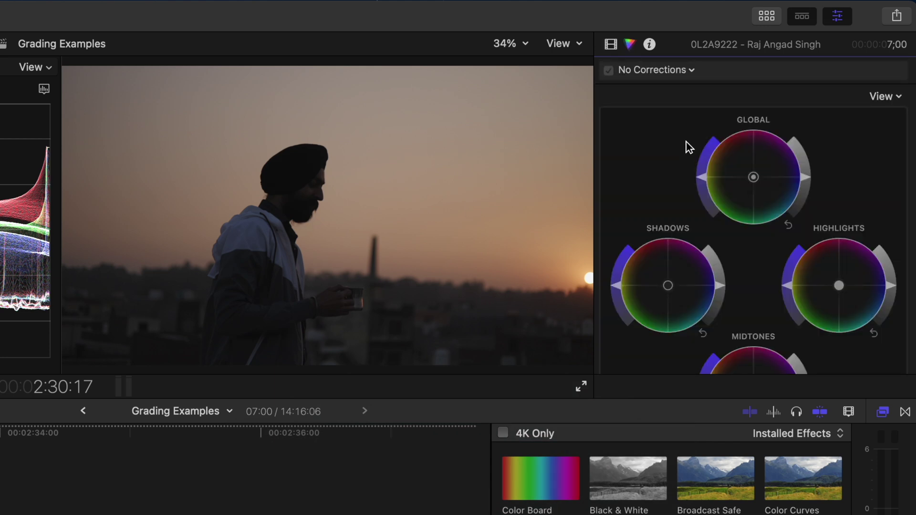
# Raise the Global brightness in Color Wheels, comparing it with the Custom LUT turned off
pyautogui.moveTo(805, 181); pyautogui.dragTo(805, 162)
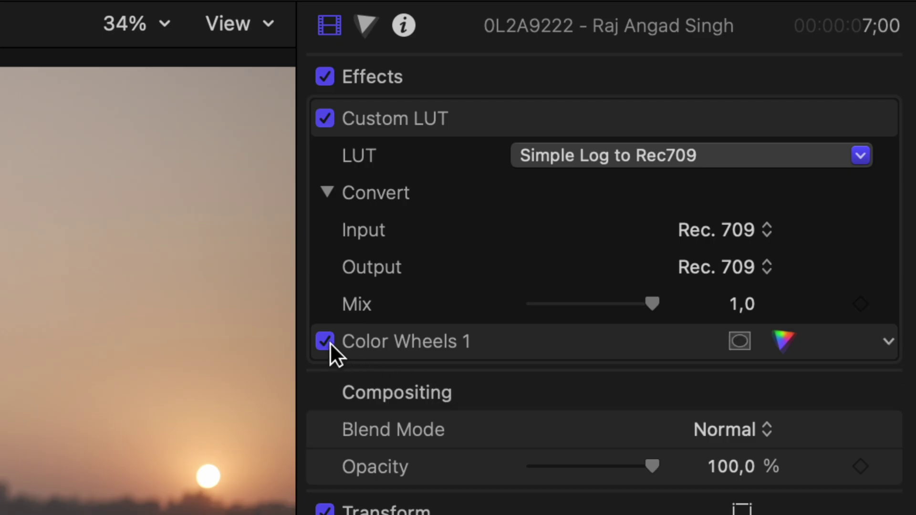
pyautogui.click(612, 209)
pyautogui.click(611, 209)
pyautogui.moveTo(351, 342); pyautogui.dragTo(393, 334)
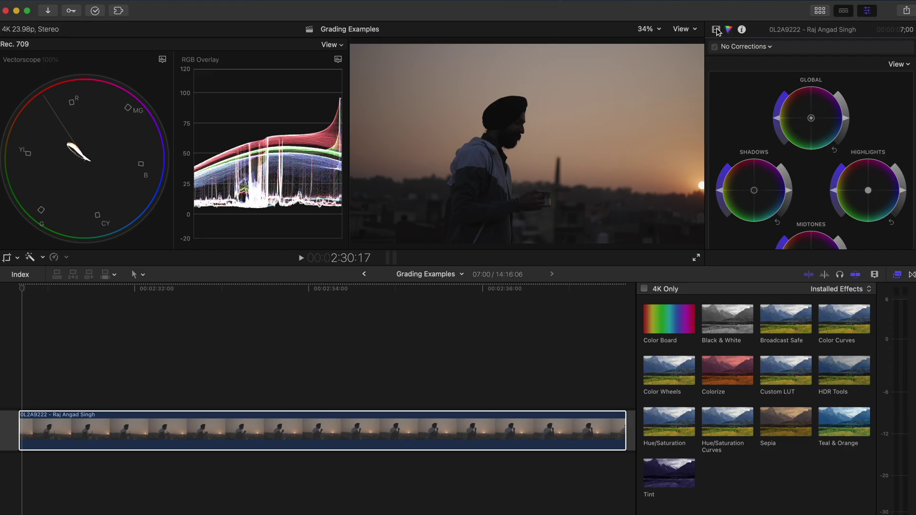
pyautogui.click(715, 30)
pyautogui.click(715, 62)
pyautogui.click(729, 30)
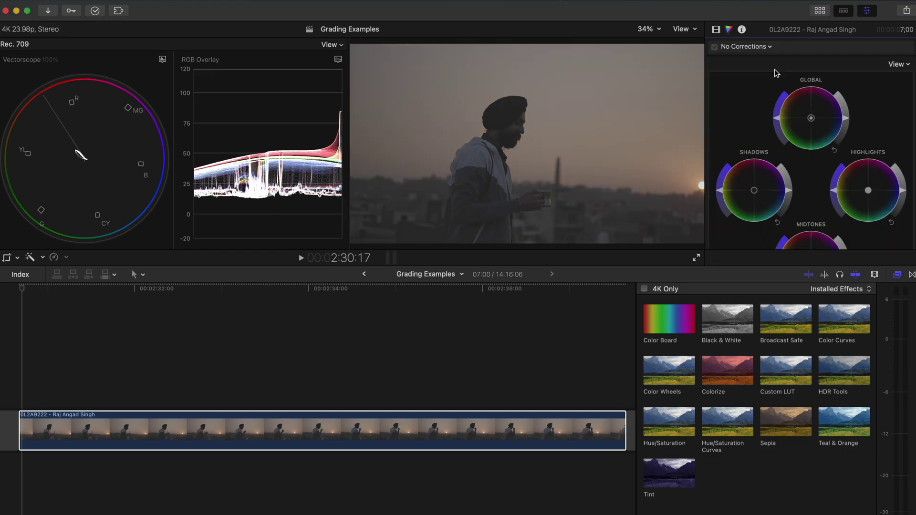
pyautogui.moveTo(843, 119); pyautogui.dragTo(847, 111)
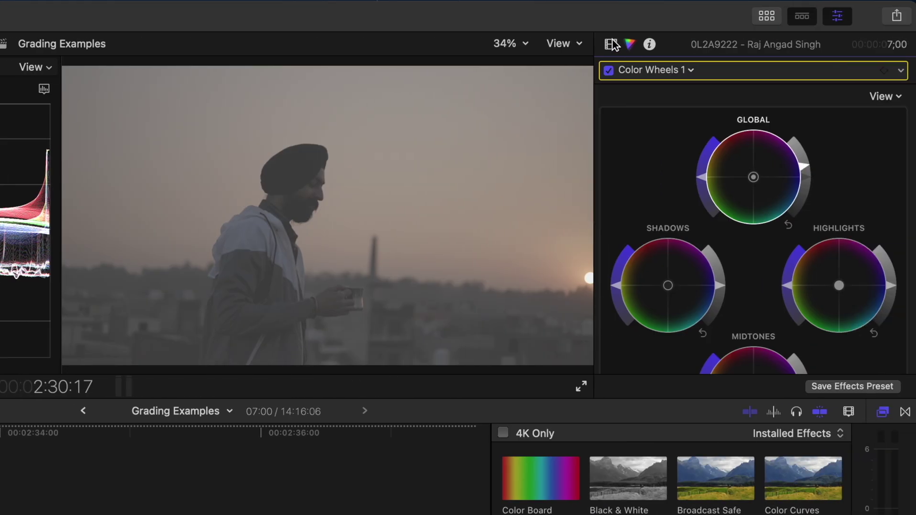
# Move Color Wheels 1 above the Custom LUT and re-enable the LUT
pyautogui.click(611, 44)
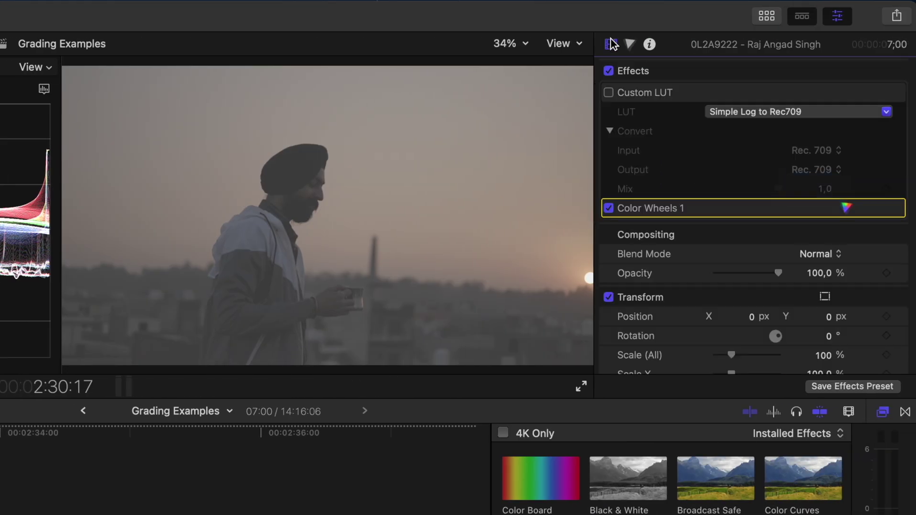
pyautogui.moveTo(636, 204); pyautogui.dragTo(639, 110)
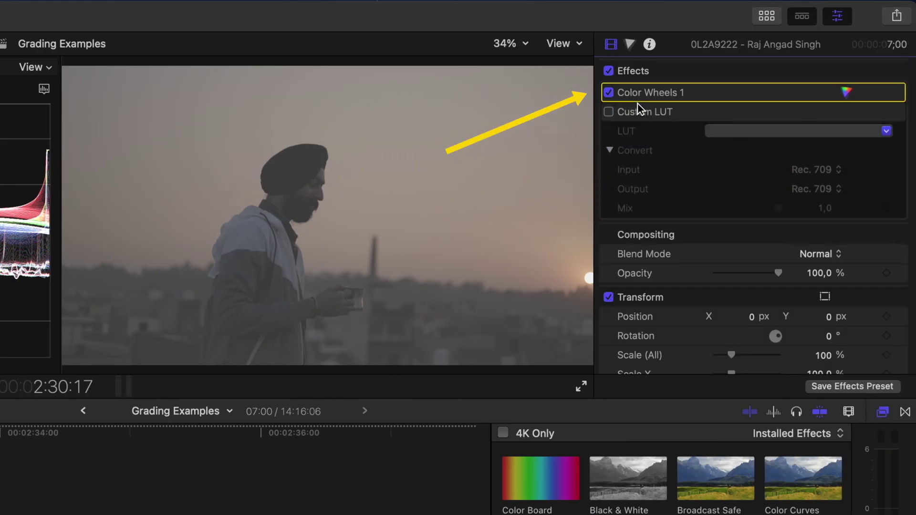
pyautogui.click(609, 112)
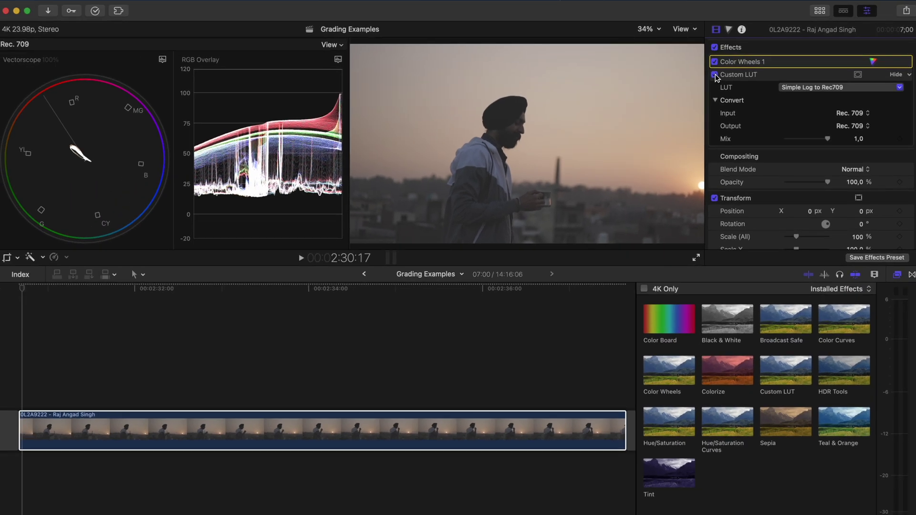
# Add Color Curves and place points on the Luma curve lifting the lows, mids and highlights
pyautogui.click(729, 31)
pyautogui.click(740, 46)
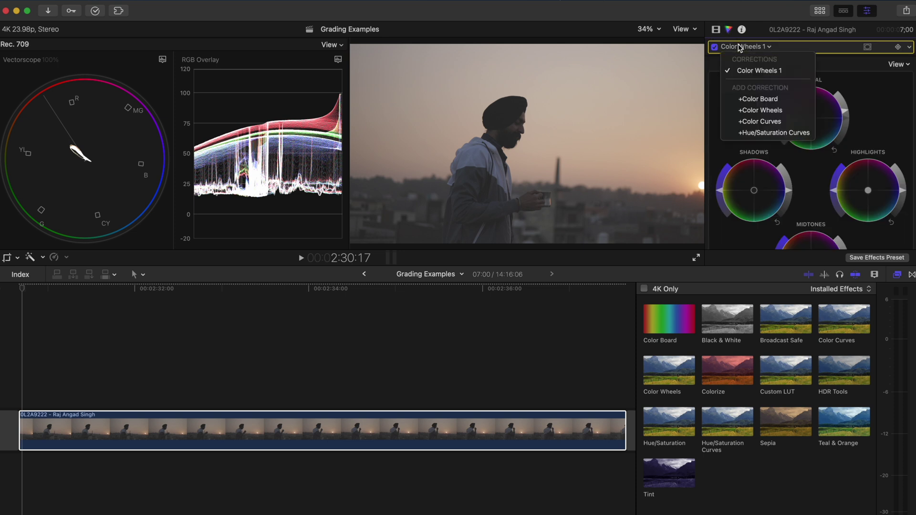
pyautogui.click(752, 122)
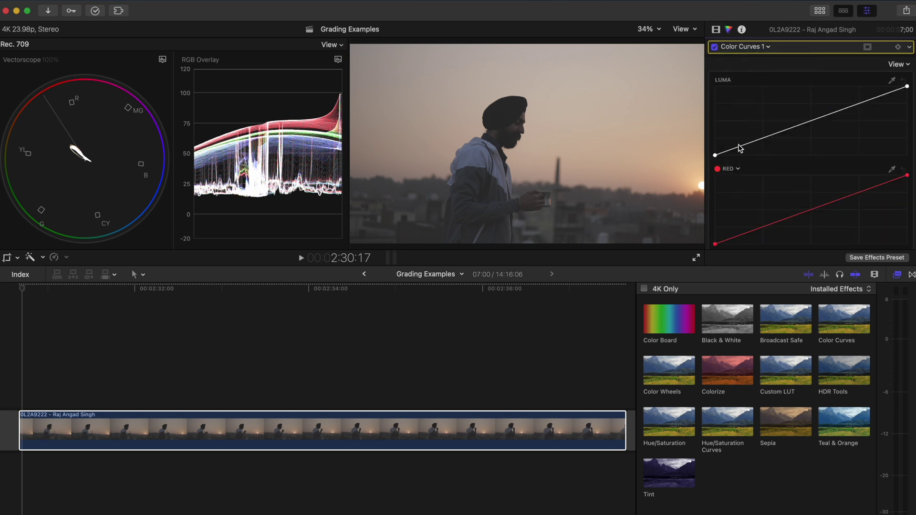
pyautogui.moveTo(737, 149); pyautogui.dragTo(763, 146)
pyautogui.moveTo(861, 109); pyautogui.dragTo(858, 103)
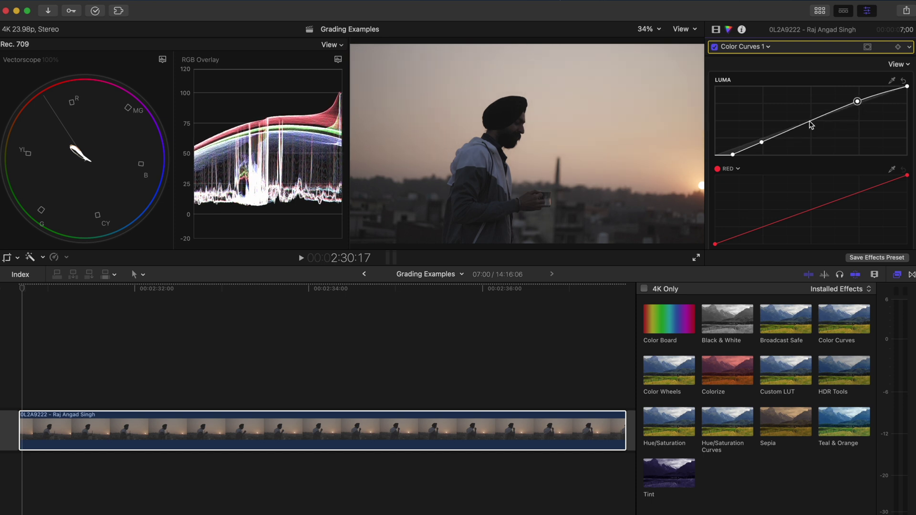
pyautogui.moveTo(804, 124); pyautogui.dragTo(801, 122)
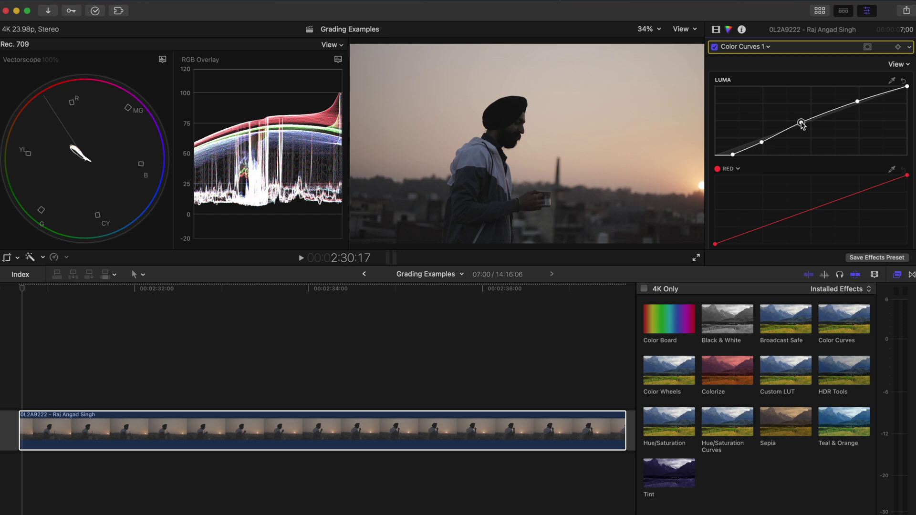
# Add Color Wheels 2, raise Global saturation, nudge Shadows and push Highlights toward orange
pyautogui.click(750, 47)
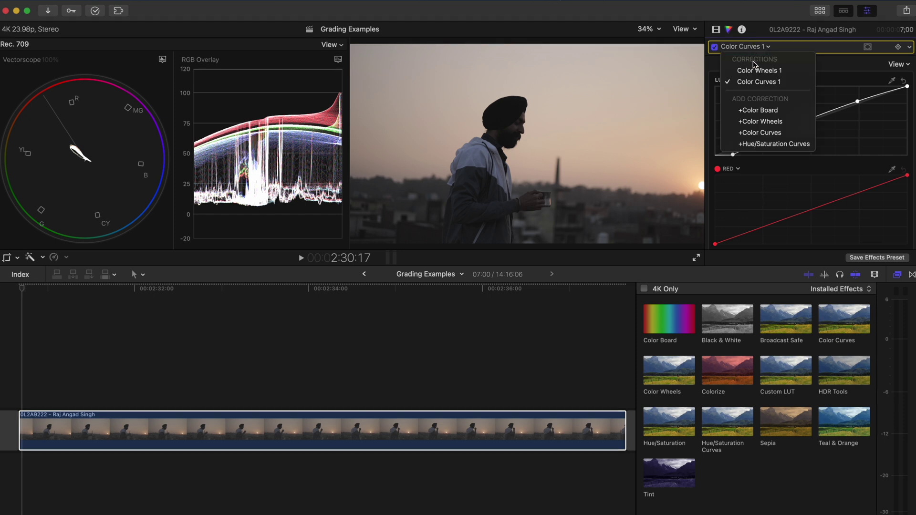
pyautogui.click(761, 121)
pyautogui.moveTo(780, 115); pyautogui.dragTo(782, 106)
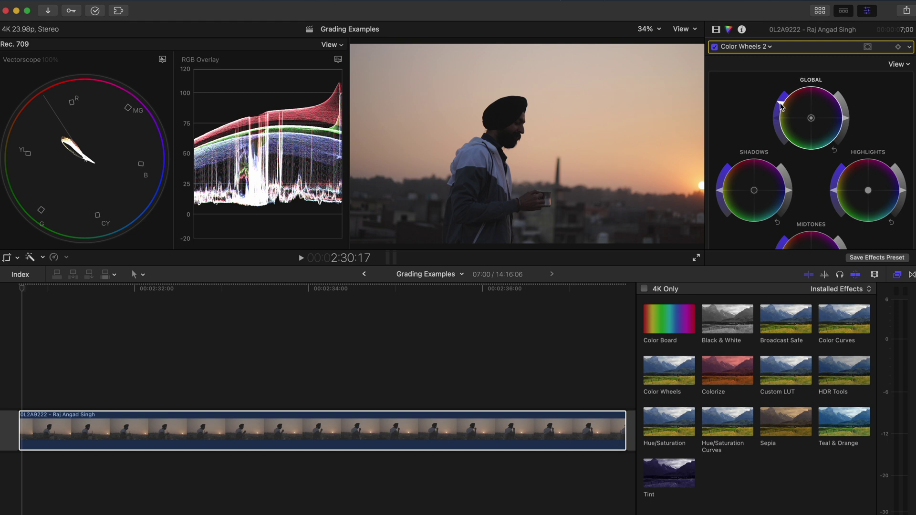
pyautogui.moveTo(754, 192); pyautogui.dragTo(769, 202)
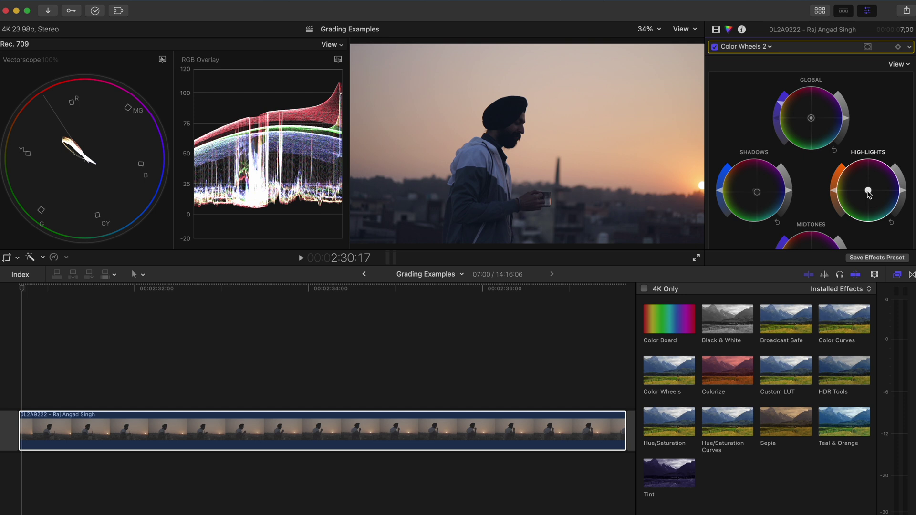
pyautogui.moveTo(868, 193); pyautogui.dragTo(854, 181)
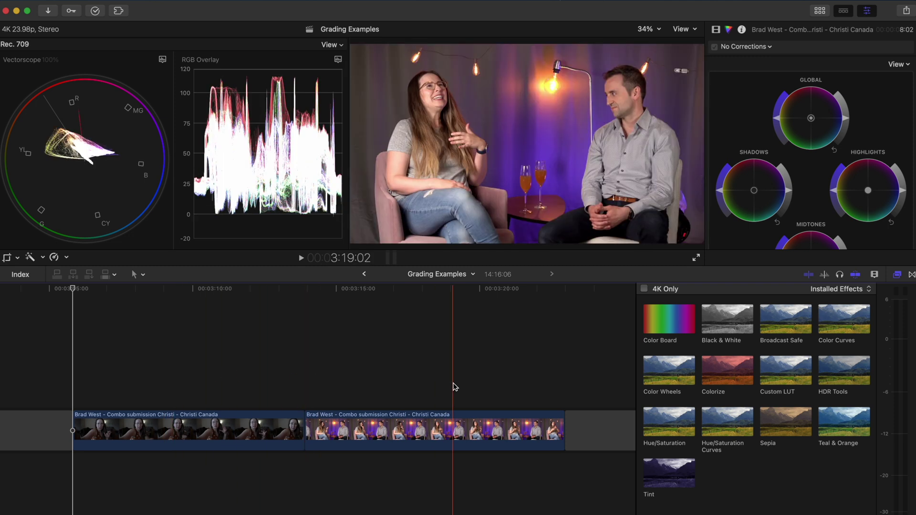
# Move the playhead from the first interview clip onto the purple-lit two-person interview clip
pyautogui.click(197, 379)
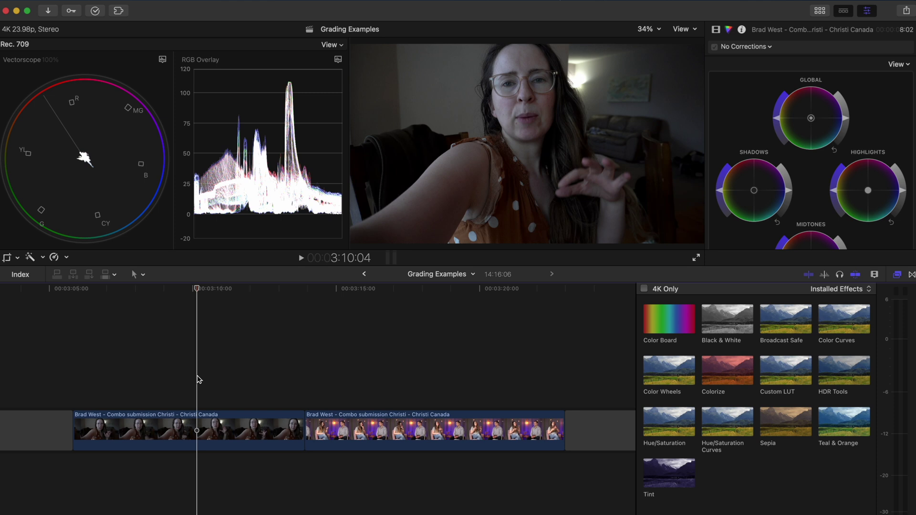
pyautogui.click(443, 388)
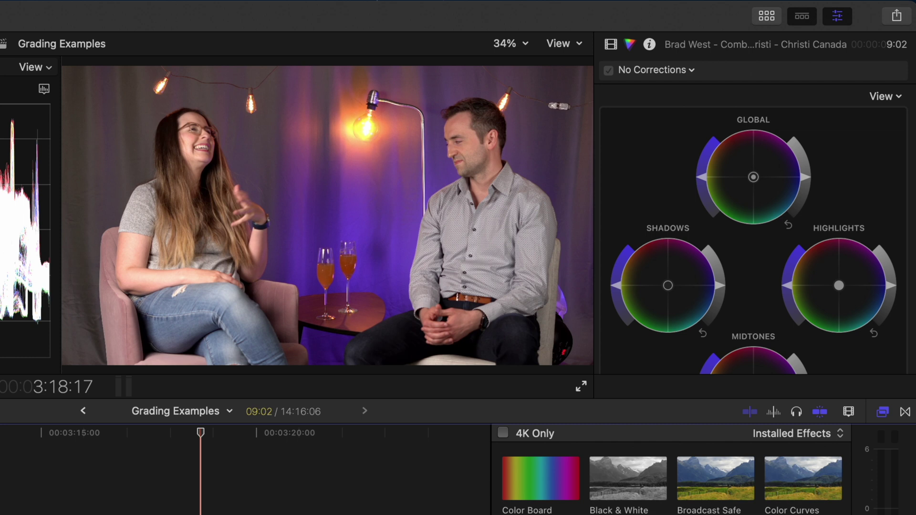
# Apply Balance Color with the White Balance method, sampling a white area in the frame
pyautogui.press('super+alt+b')
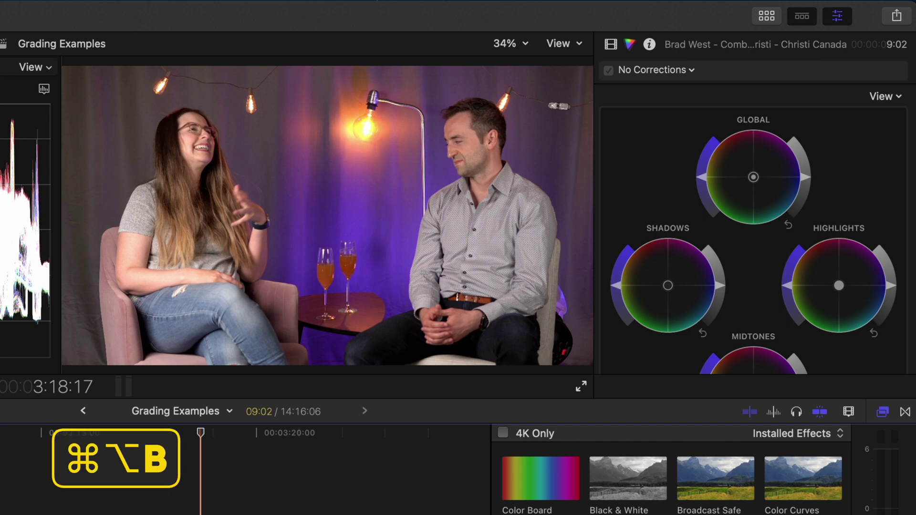
pyautogui.click(611, 43)
pyautogui.click(799, 110)
pyautogui.click(803, 134)
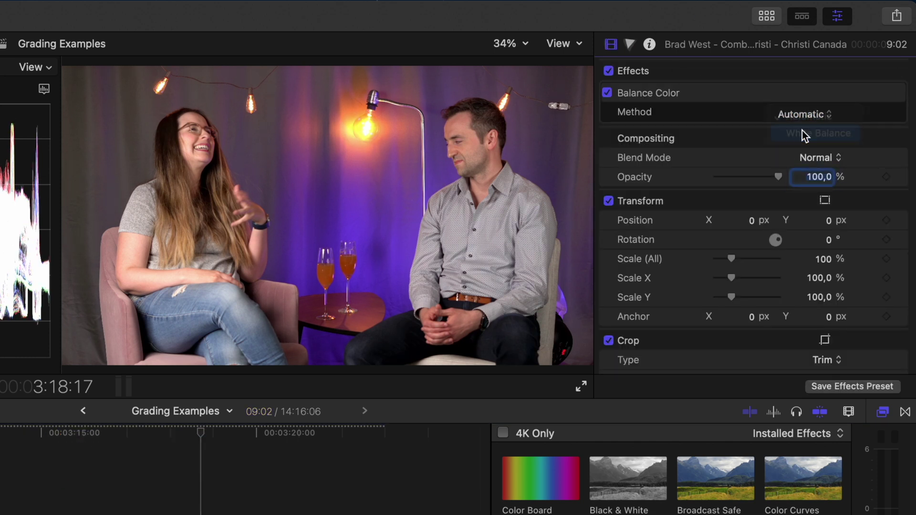
pyautogui.click(174, 296)
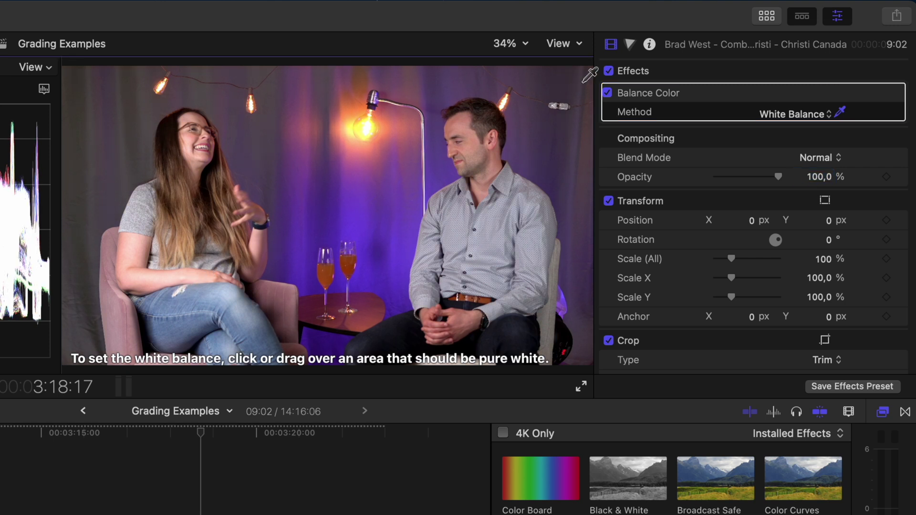
# Add Color Curves and pull the Luma curve's top point down to soften highlights
pyautogui.click(630, 44)
pyautogui.click(646, 71)
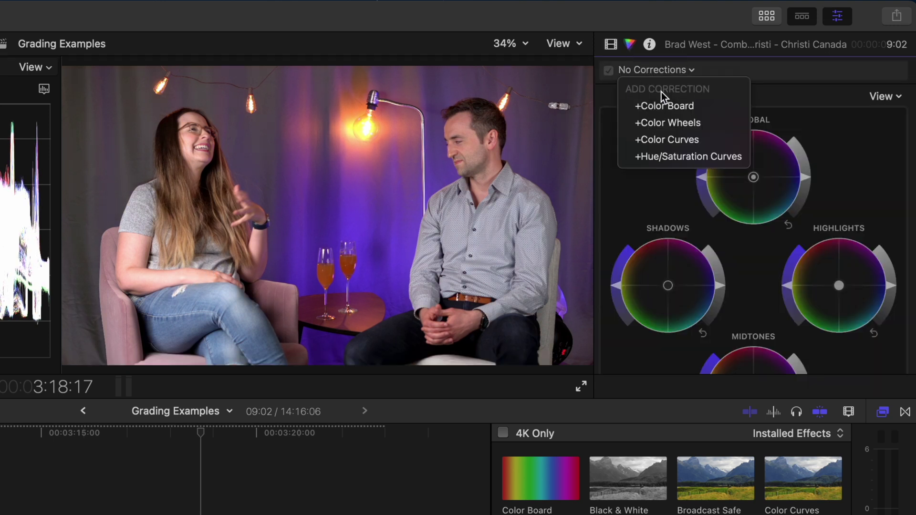
pyautogui.click(655, 139)
pyautogui.click(671, 212)
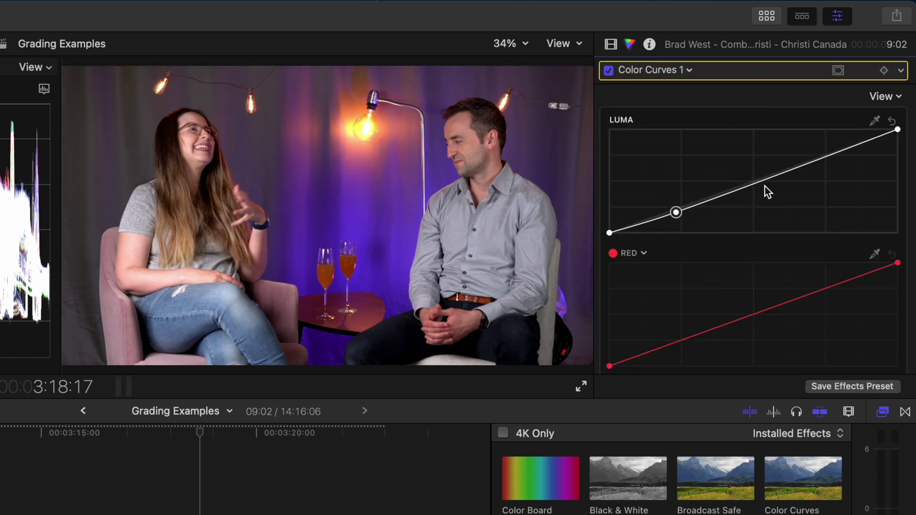
pyautogui.click(752, 184)
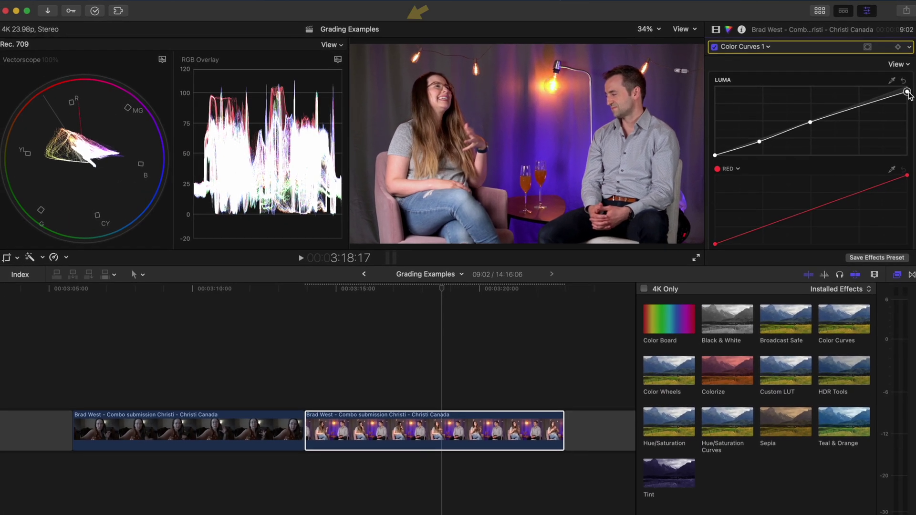
pyautogui.moveTo(897, 130); pyautogui.dragTo(897, 138)
pyautogui.moveTo(907, 96); pyautogui.dragTo(867, 103)
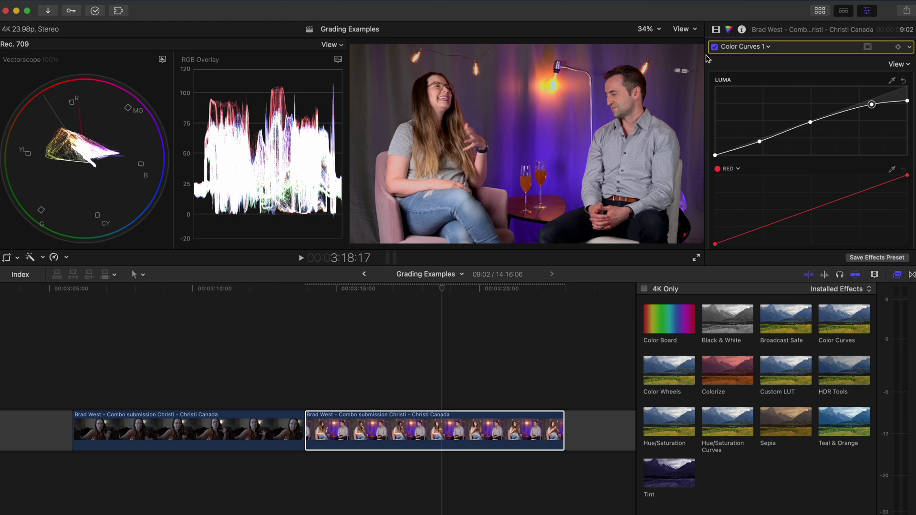
pyautogui.click(715, 46)
pyautogui.click(715, 46)
# Crop the interview clip to a small close-up of the woman's arm skin
pyautogui.click(716, 30)
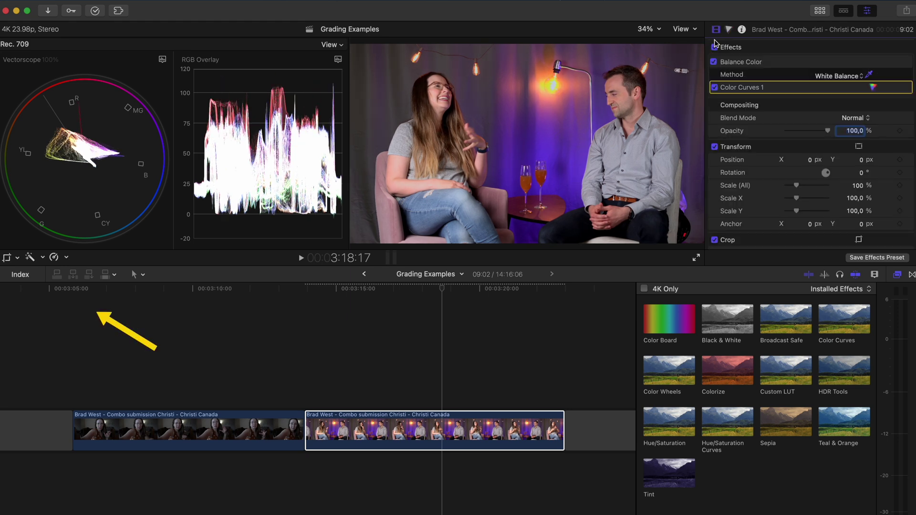
pyautogui.hotkey('shift', 'c')
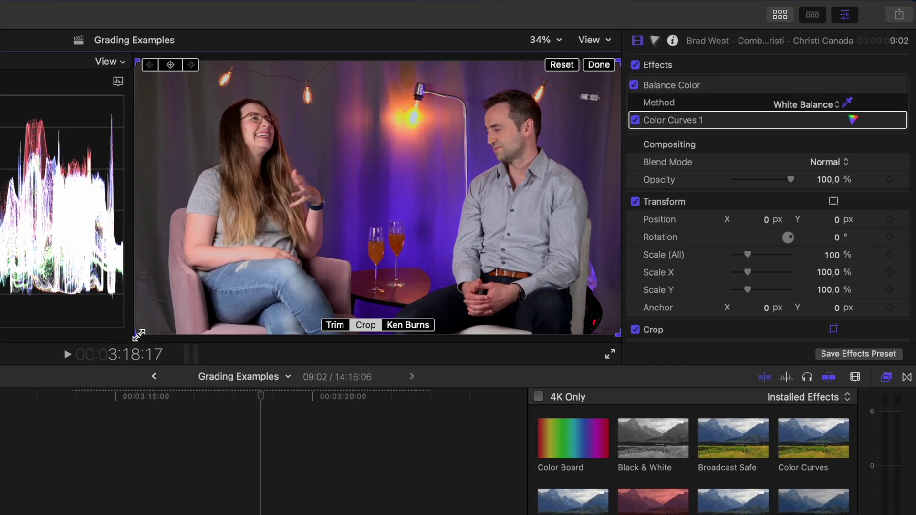
pyautogui.moveTo(348, 244); pyautogui.dragTo(441, 145)
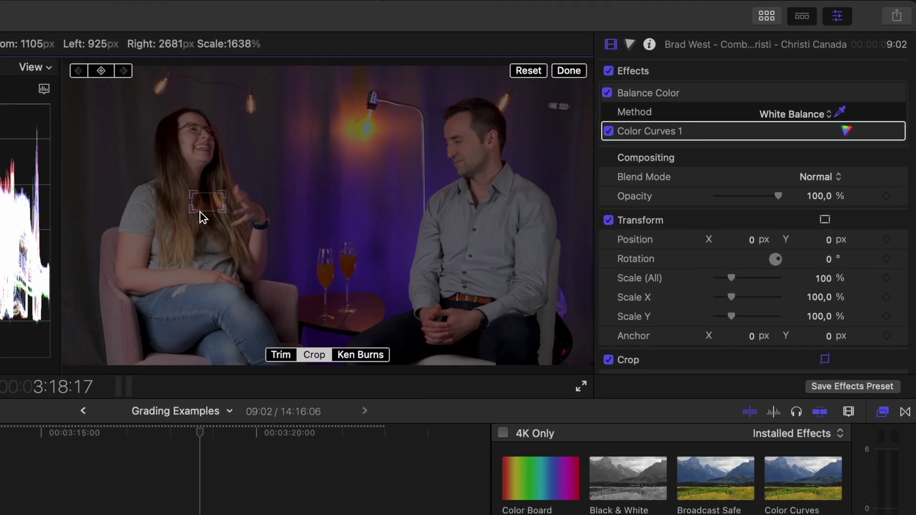
pyautogui.moveTo(203, 218); pyautogui.dragTo(129, 297)
pyautogui.click(569, 70)
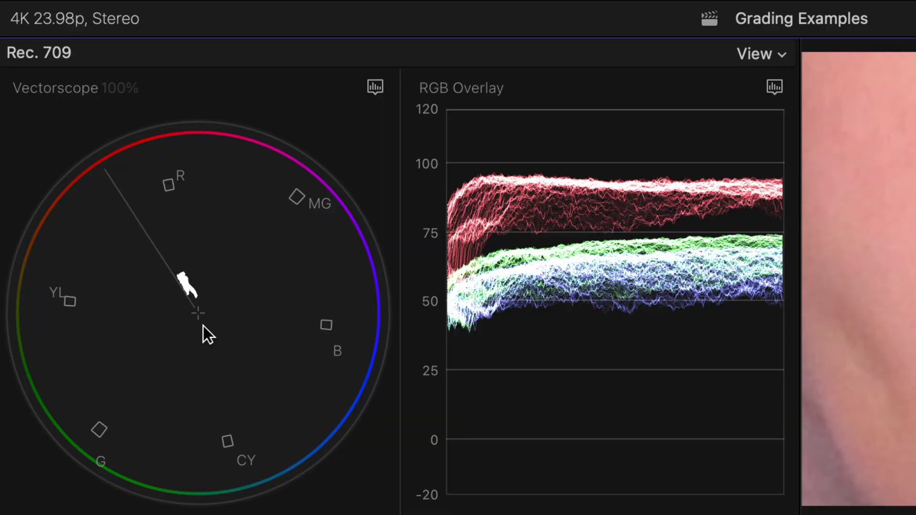
# Toggle the vectorscope's skin tone indicator line off and back on
pyautogui.click(375, 87)
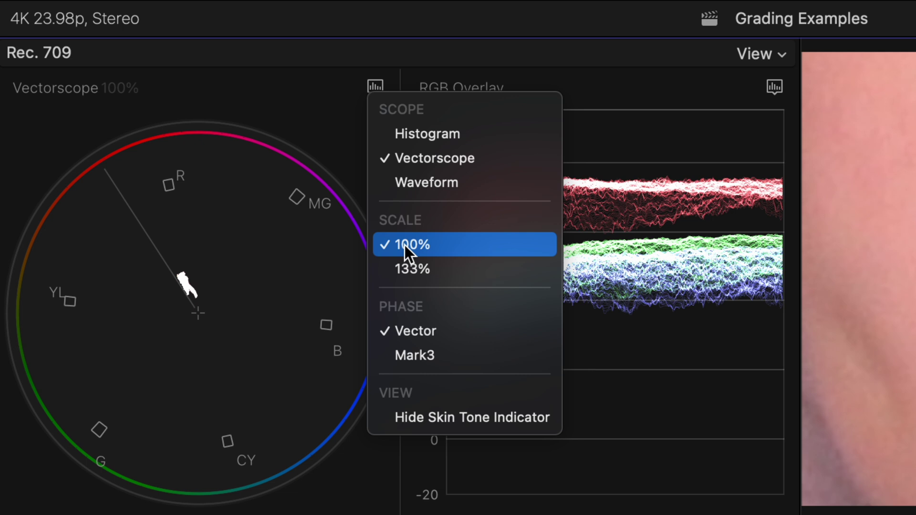
pyautogui.click(494, 416)
pyautogui.click(379, 85)
pyautogui.click(487, 418)
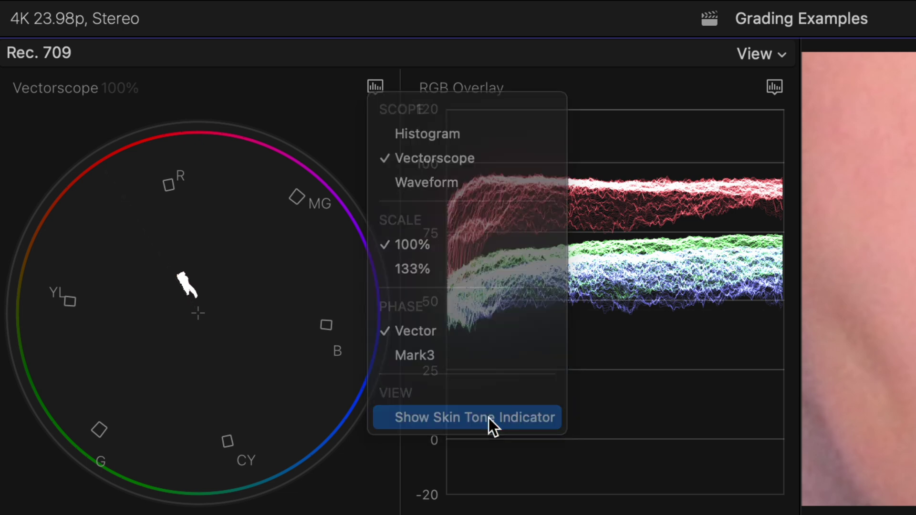
# Add Hue/Saturation Curves and sample the skin tone into the HUE vs HUE curve
pyautogui.click(728, 29)
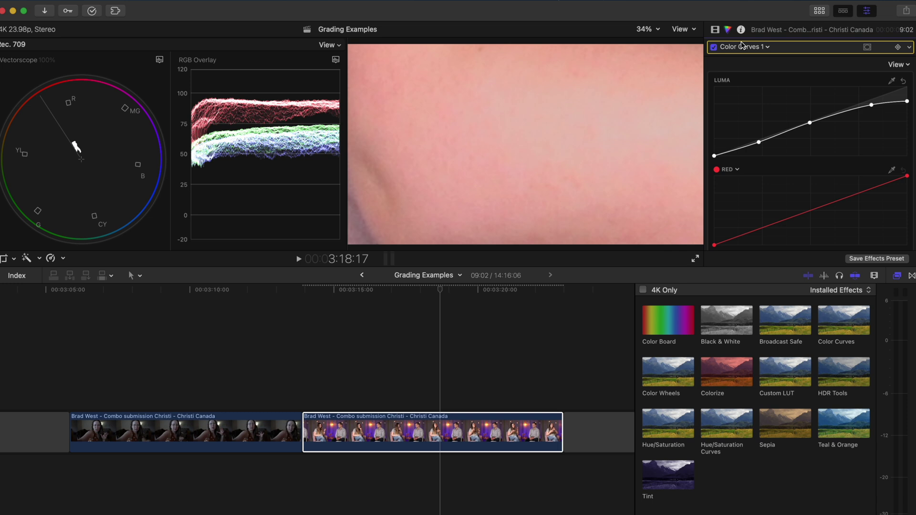
pyautogui.click(760, 47)
pyautogui.click(678, 199)
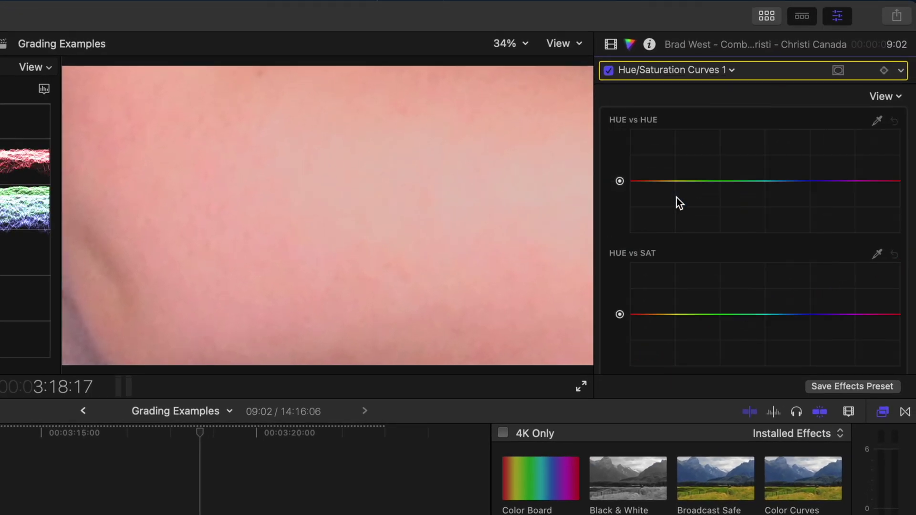
pyautogui.click(877, 122)
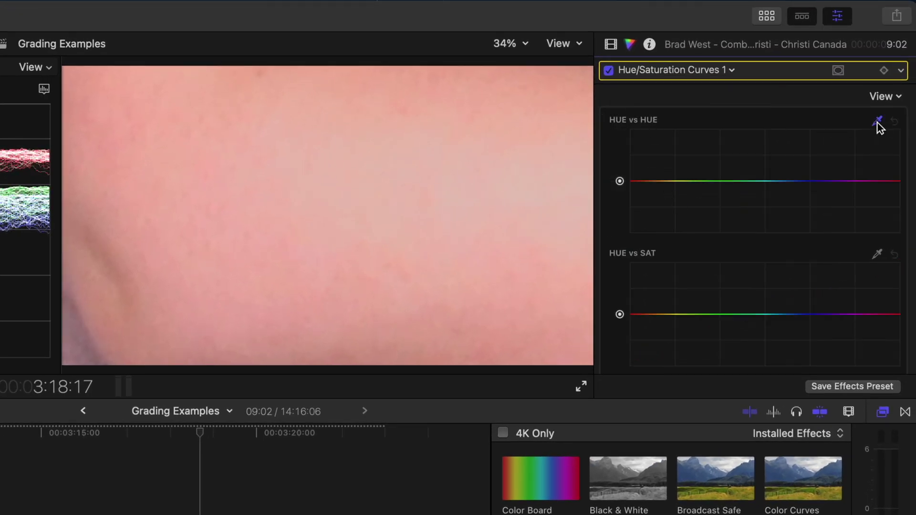
pyautogui.moveTo(249, 219); pyautogui.dragTo(269, 241)
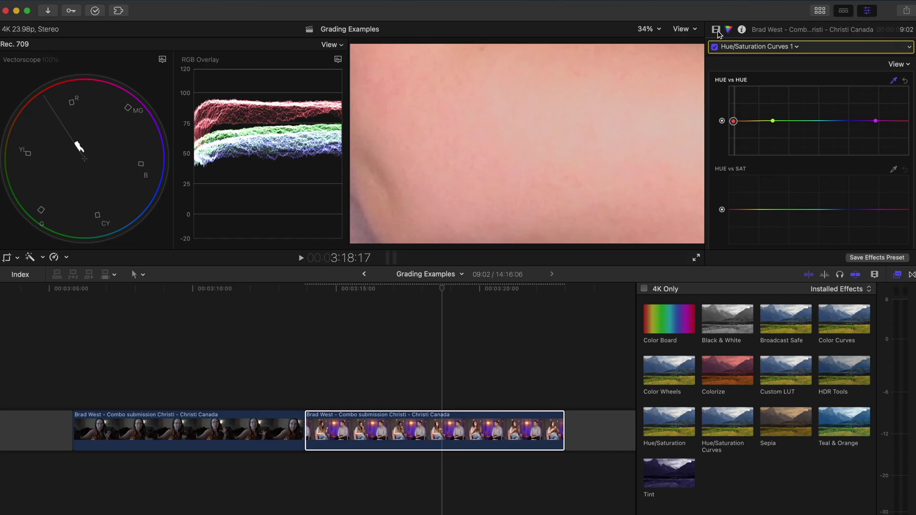
# Uncheck Crop in the Video inspector to show the full frame
pyautogui.click(915, 43)
pyautogui.scroll(-3, 915, 205)
pyautogui.scroll(-3, 726, 137)
pyautogui.click(714, 102)
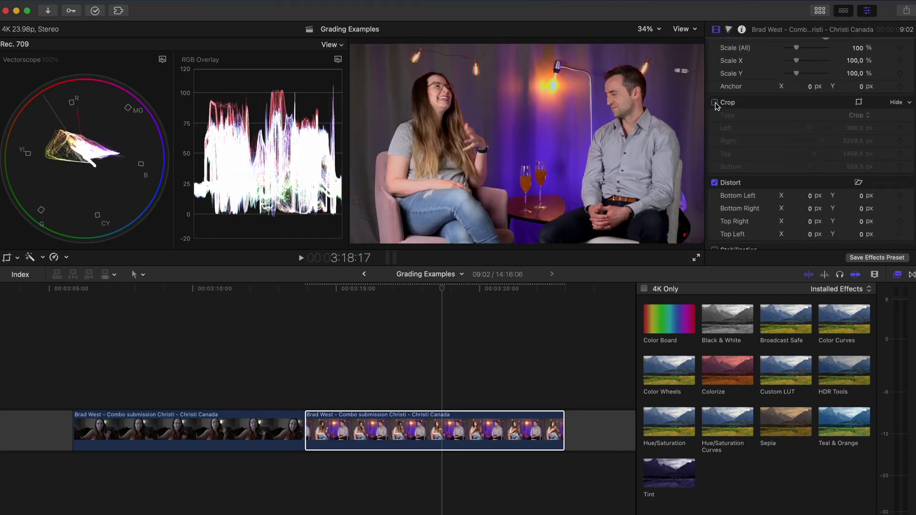
# Add green and red control points on the HUE vs SAT curve, then toggle the correction off
pyautogui.click(729, 30)
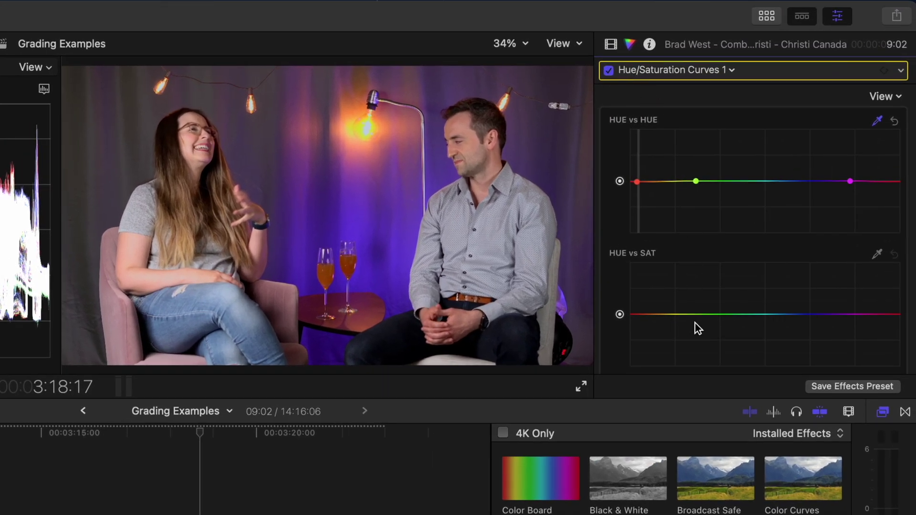
pyautogui.click(699, 314)
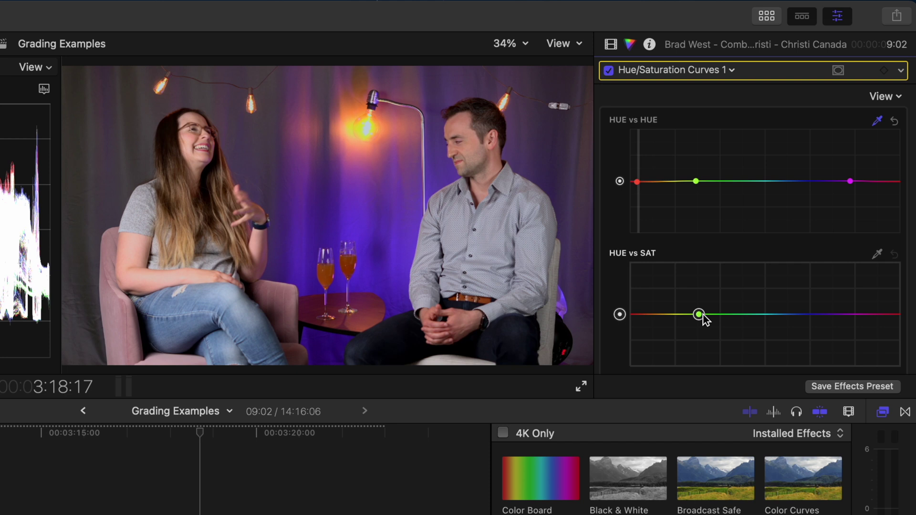
pyautogui.click(640, 313)
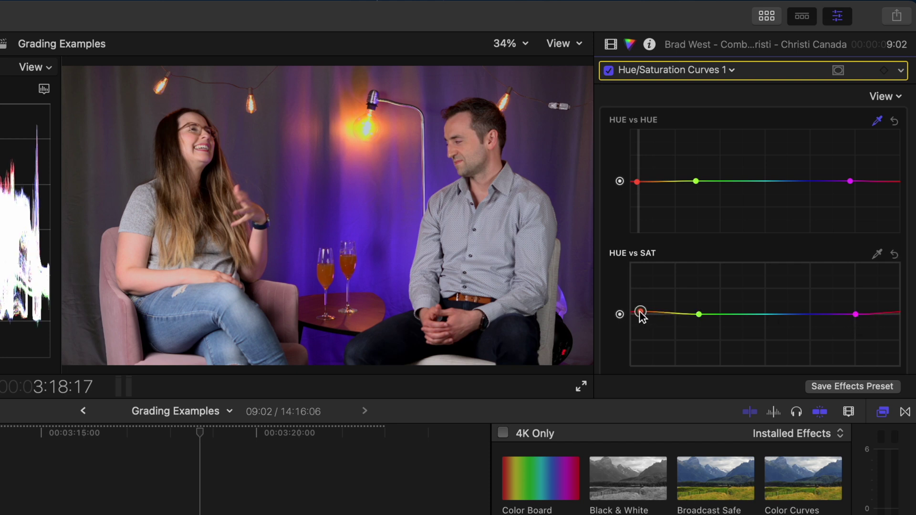
pyautogui.click(608, 71)
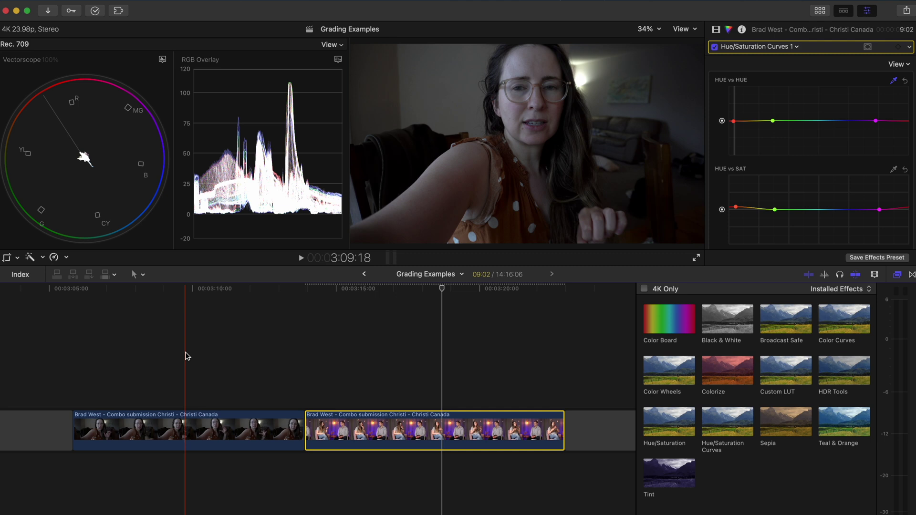
# Add Color Curves to the first selfie clip and reshape the luma curve to brighten it
pyautogui.click(207, 359)
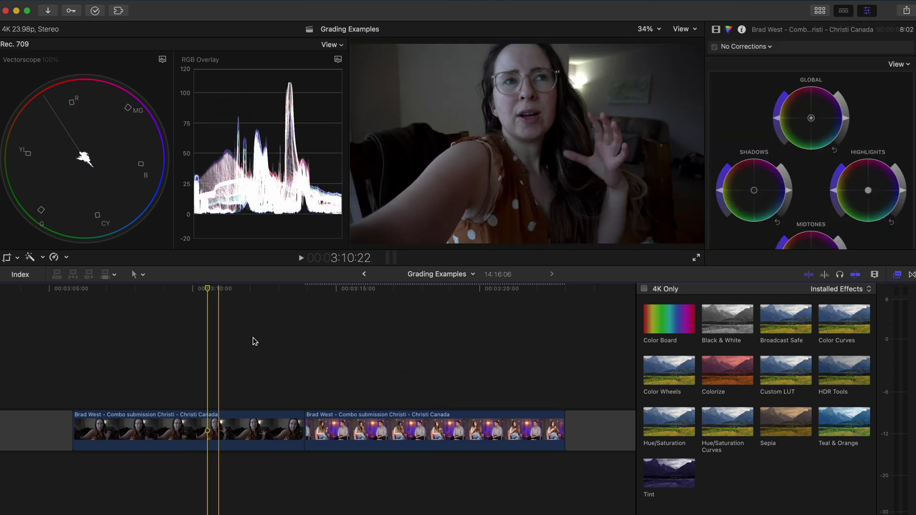
pyautogui.click(744, 47)
pyautogui.click(749, 93)
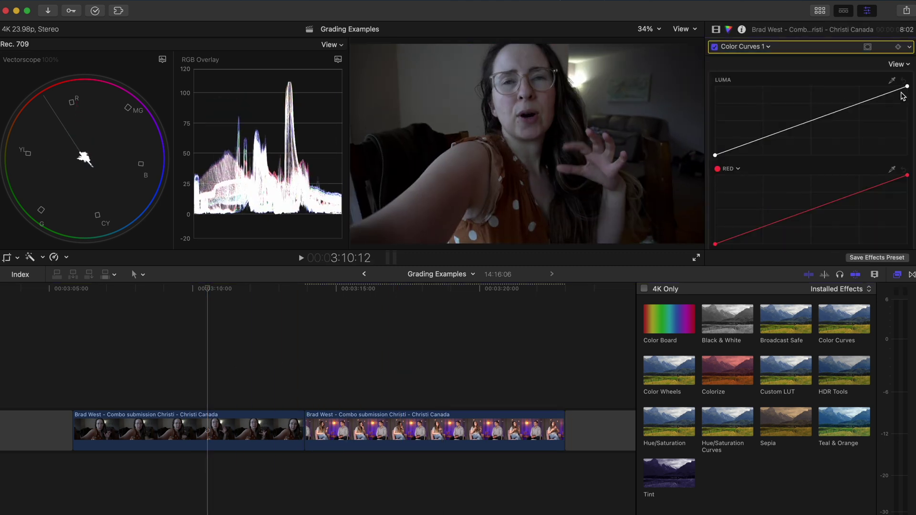
pyautogui.moveTo(898, 85); pyautogui.dragTo(829, 108)
pyautogui.click(746, 142)
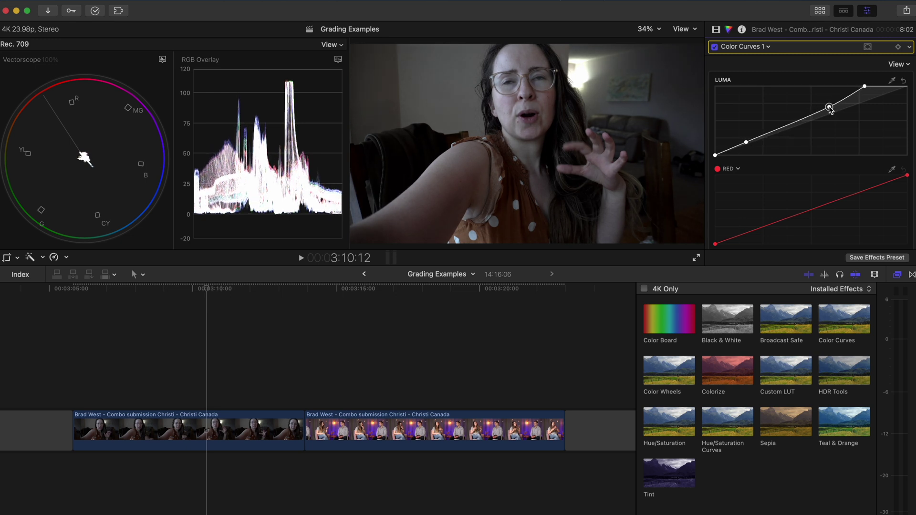
pyautogui.moveTo(746, 142); pyautogui.dragTo(745, 140)
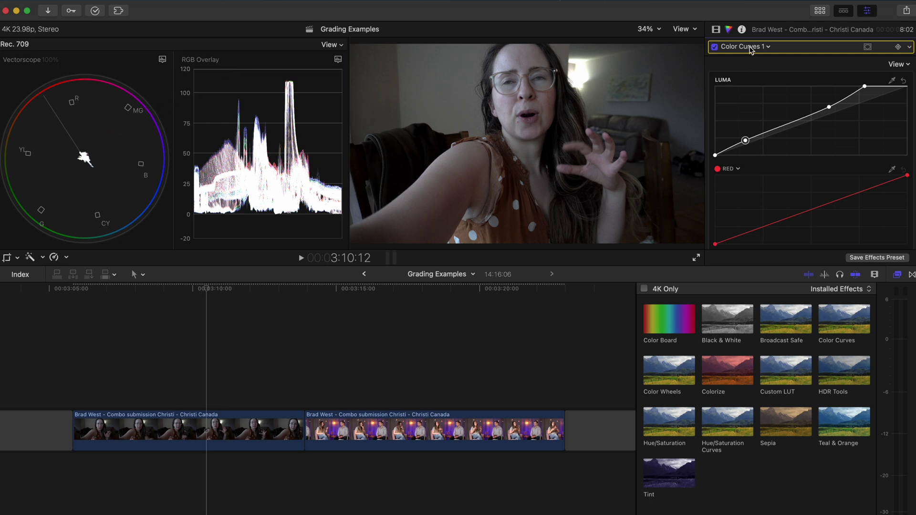
# Add a Color Wheels correction, raising global saturation and adjusting the midtones
pyautogui.click(751, 47)
pyautogui.click(756, 110)
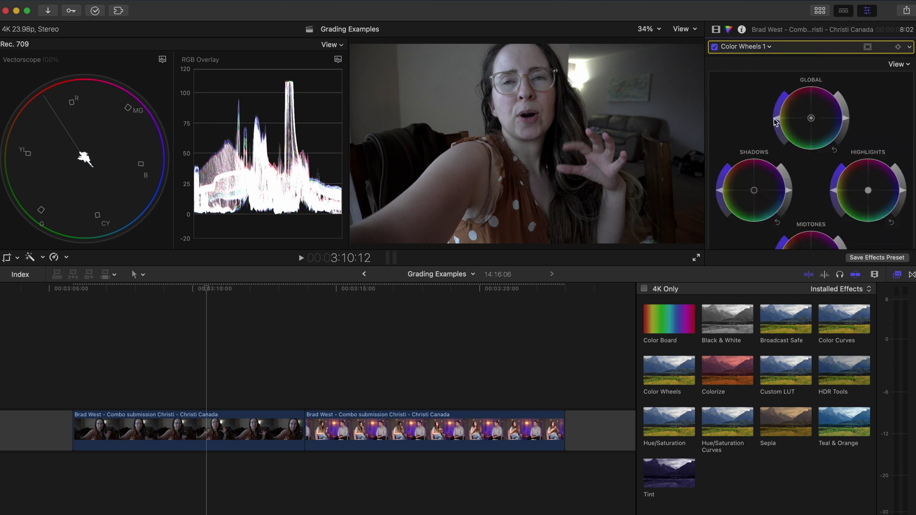
pyautogui.moveTo(781, 111); pyautogui.dragTo(782, 101)
pyautogui.scroll(-5, 784, 172)
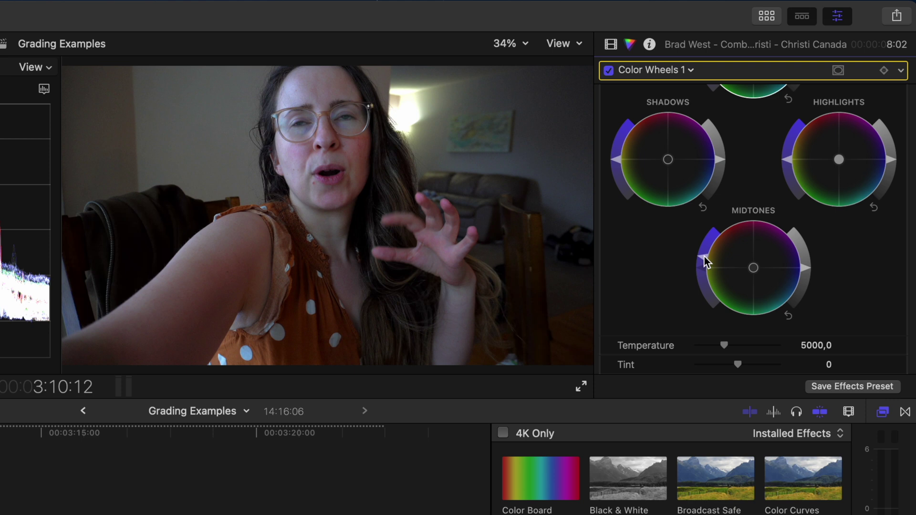
pyautogui.click(721, 237)
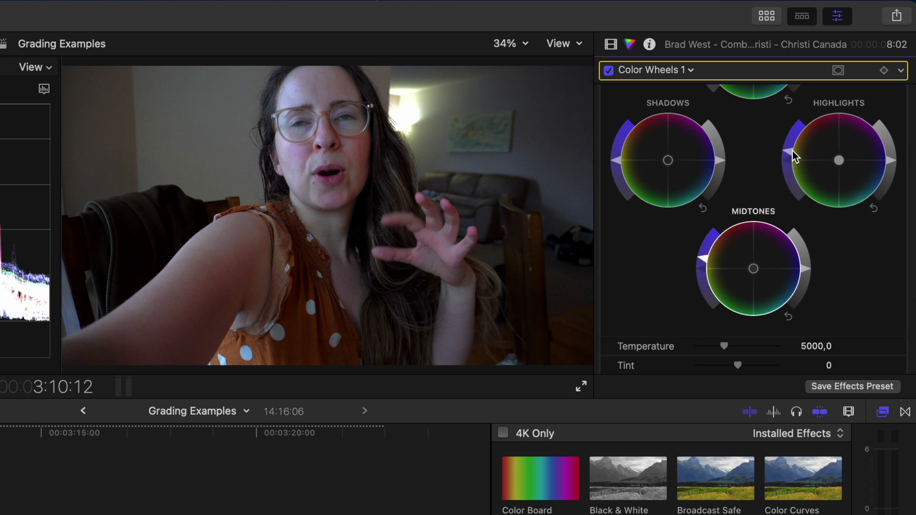
# Add a second Color Wheels correction with a 3D colour mask
pyautogui.click(658, 72)
pyautogui.click(676, 182)
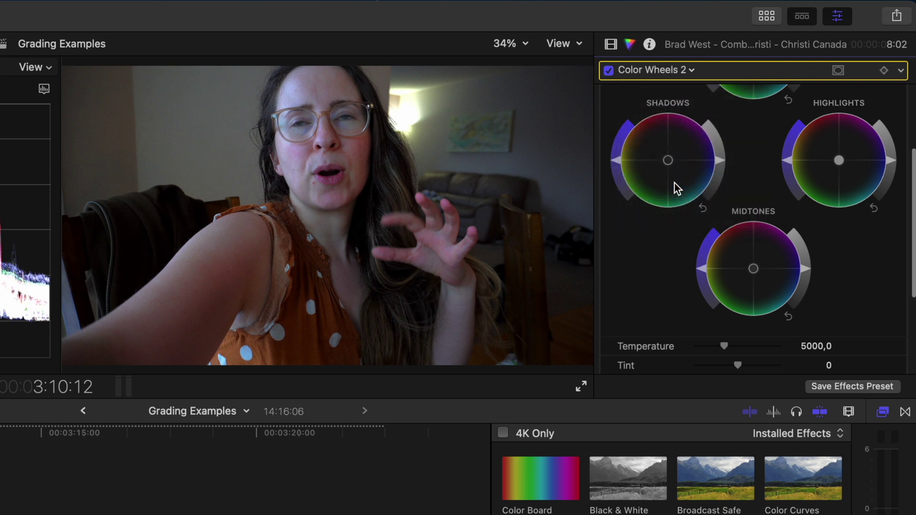
pyautogui.click(838, 70)
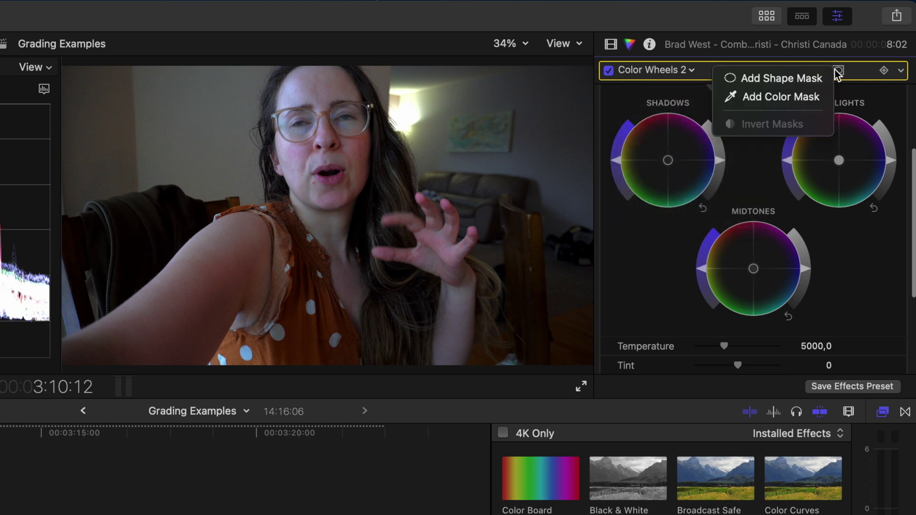
pyautogui.click(815, 99)
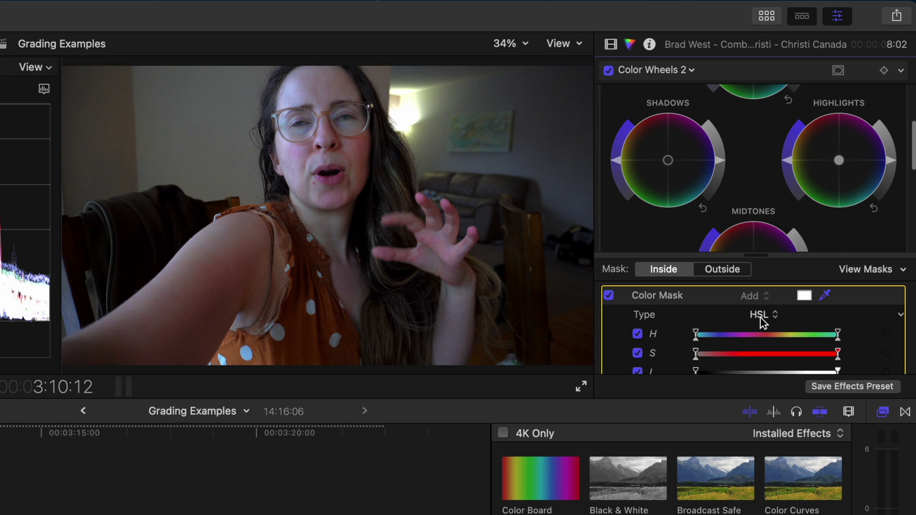
pyautogui.click(762, 315)
pyautogui.click(758, 296)
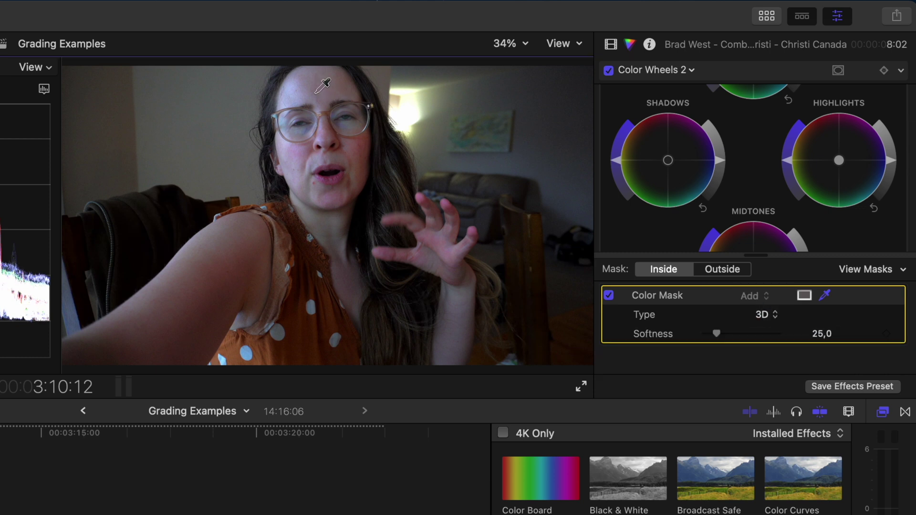
# Sample the face and forehead skin for the mask and soften its edges
pyautogui.moveTo(315, 92); pyautogui.dragTo(329, 98)
pyautogui.click(863, 271)
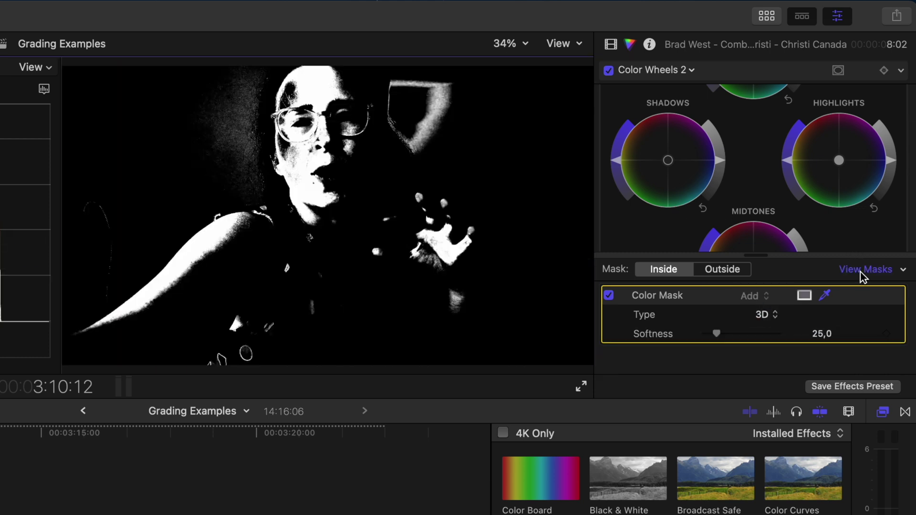
pyautogui.moveTo(719, 333); pyautogui.dragTo(764, 335)
pyautogui.click(296, 94)
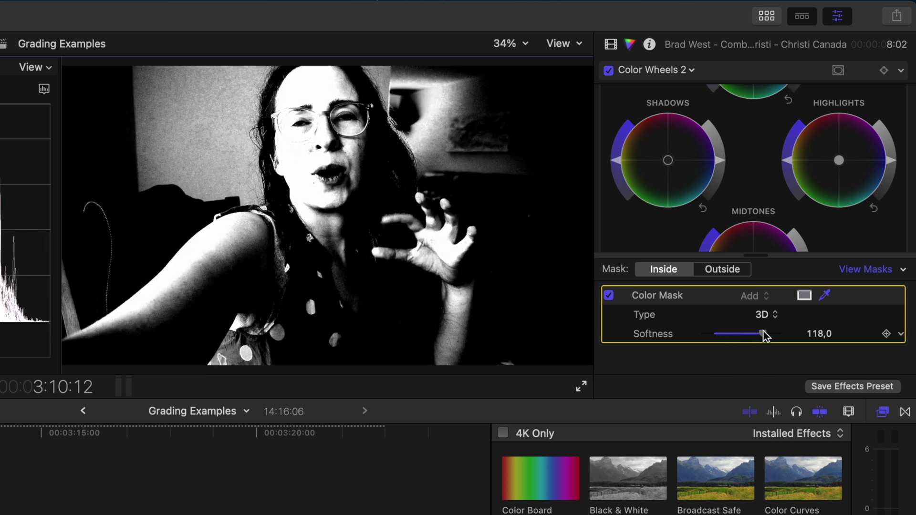
pyautogui.click(854, 274)
# Crop in tightly on a skin patch, then warm the masked skin toward orange-red
pyautogui.click(610, 44)
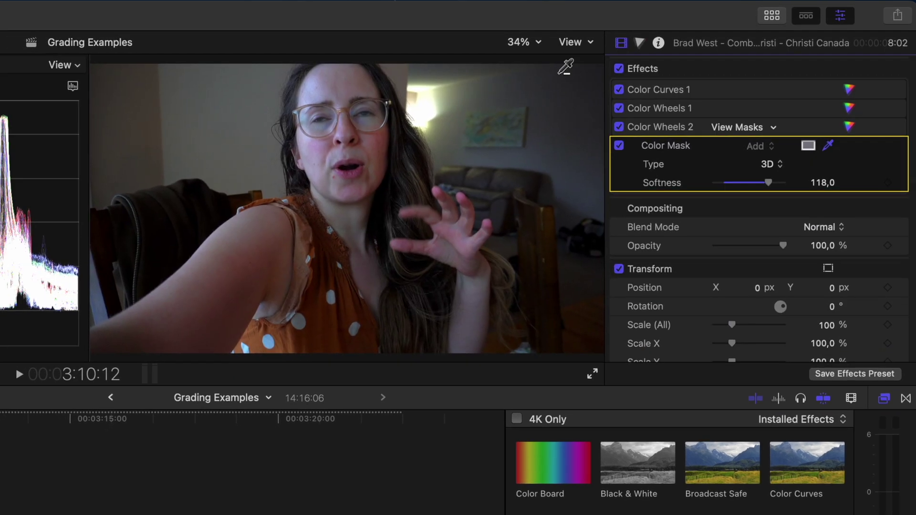
pyautogui.hotkey('shift', 'c')
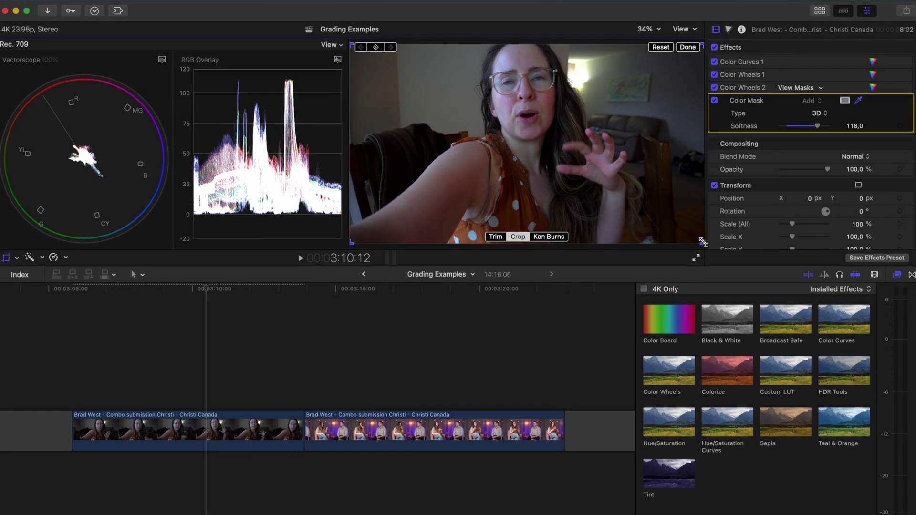
pyautogui.moveTo(703, 242); pyautogui.dragTo(694, 41)
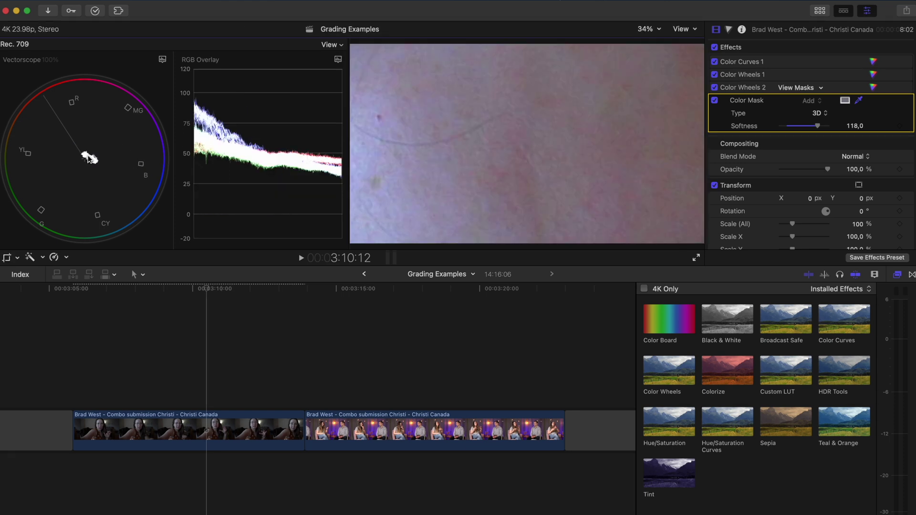
pyautogui.click(873, 87)
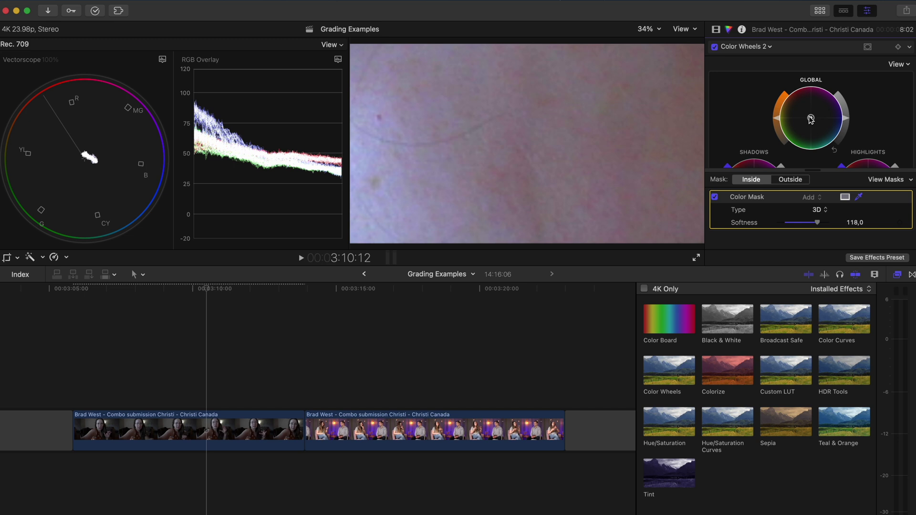
pyautogui.moveTo(811, 119); pyautogui.dragTo(770, 82)
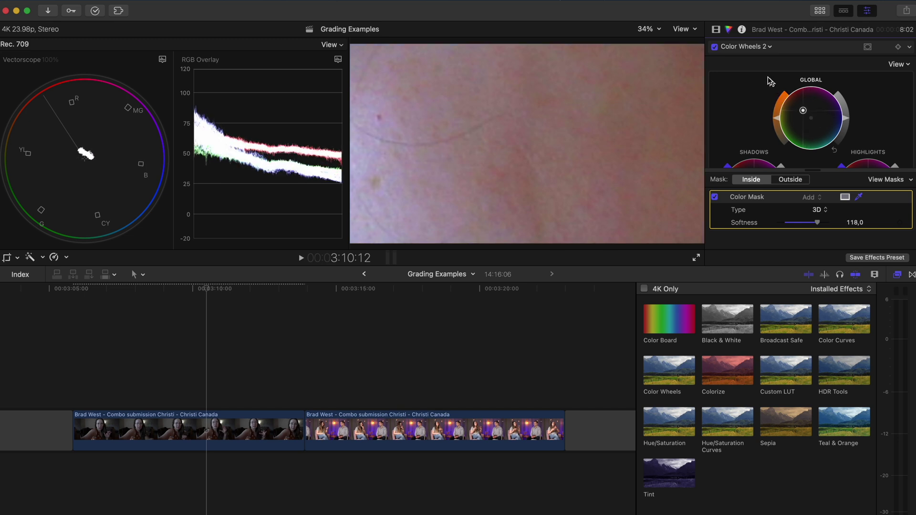
# Show the selfie clip's Crop values in the Video inspector
pyautogui.click(715, 29)
pyautogui.scroll(-5, 717, 74)
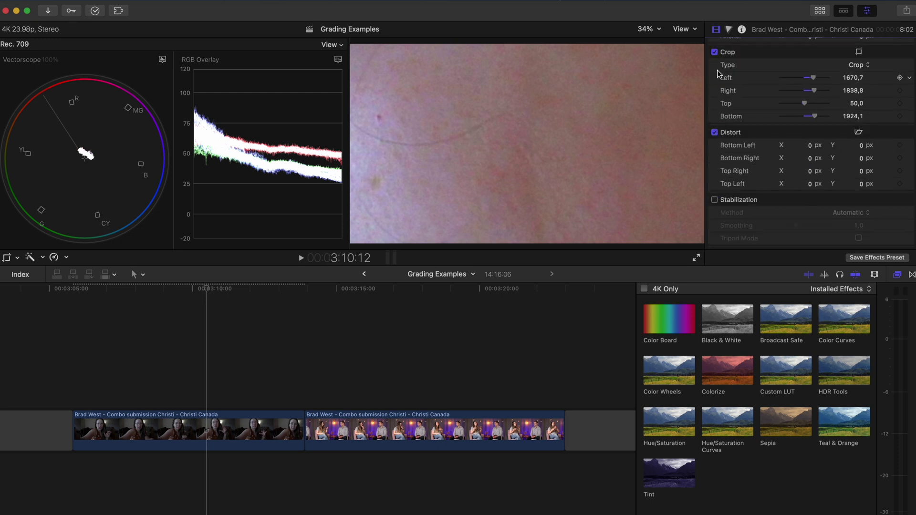